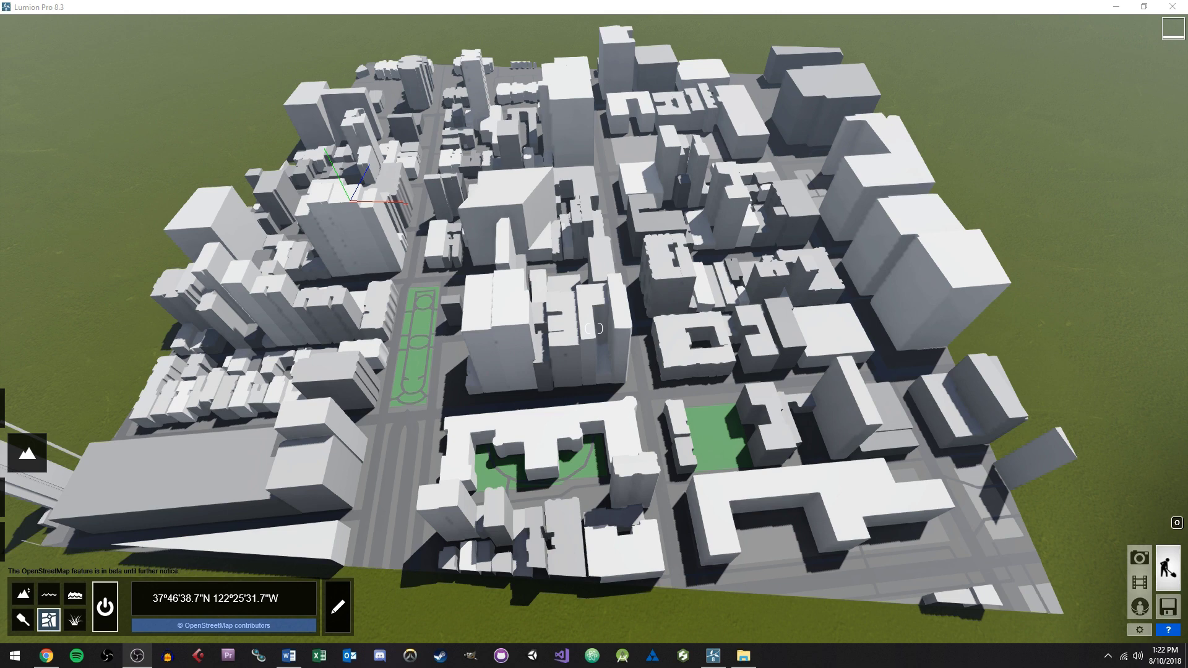
left_click(498, 291)
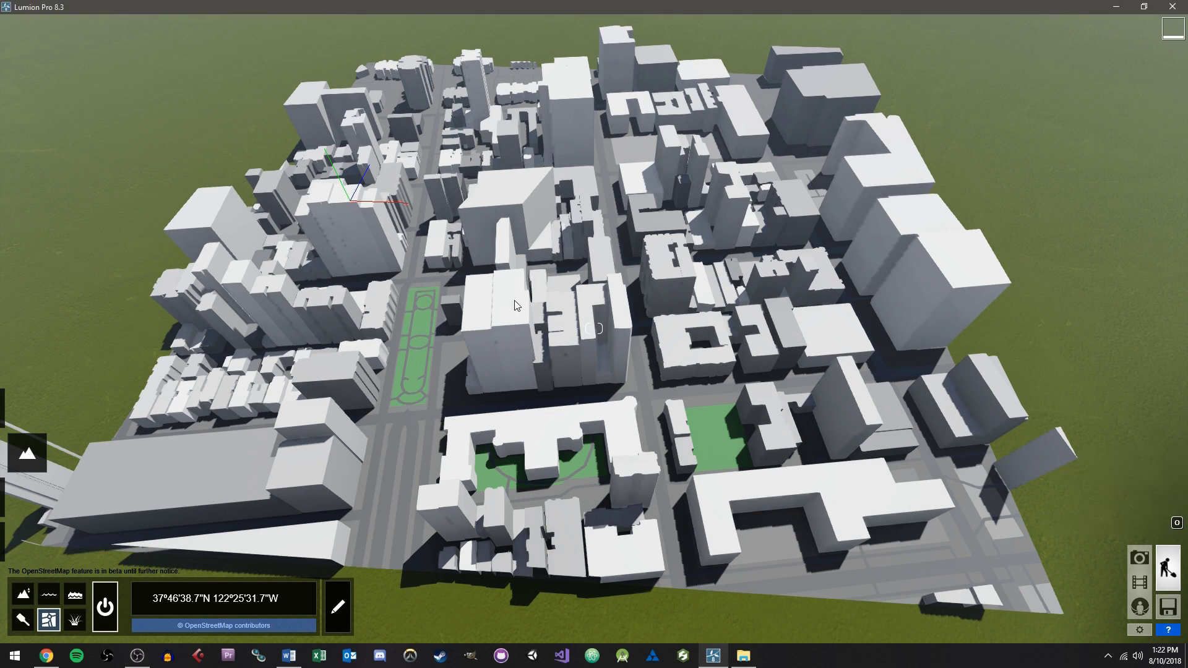
right_click_drag(514, 300, 481, 299)
right_click_drag(594, 328, 570, 349)
key("s")
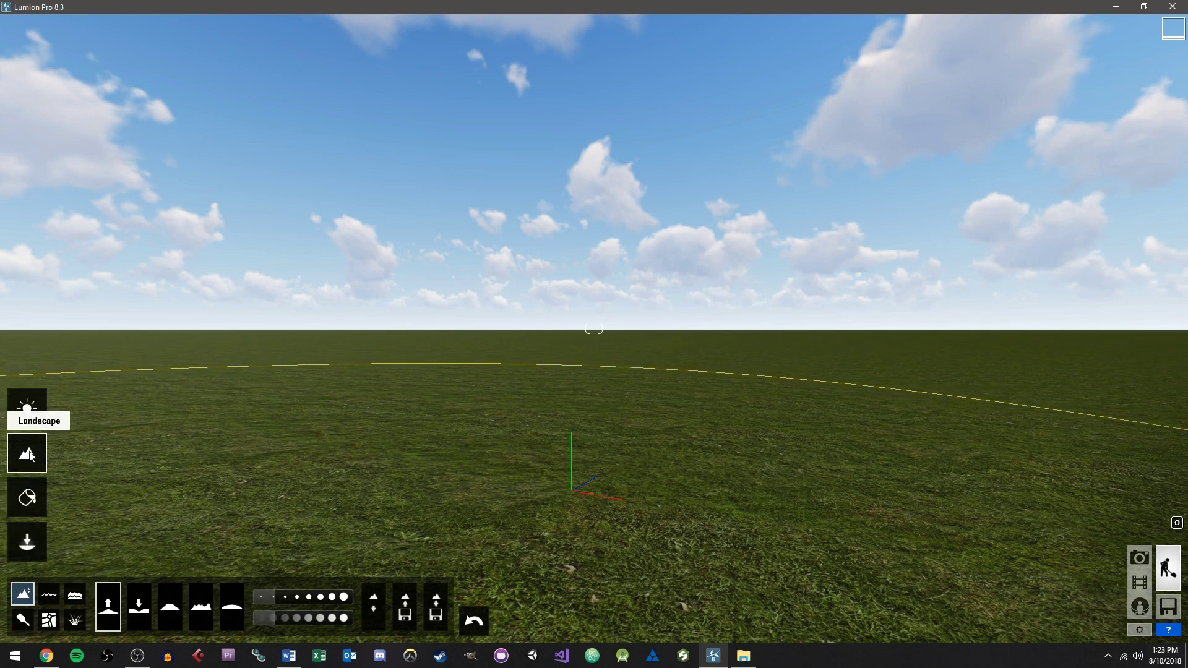
- Turn on OpenStreetMap for the landscape, accept the server message and open the GPS coordinate picker
left_click(49, 622)
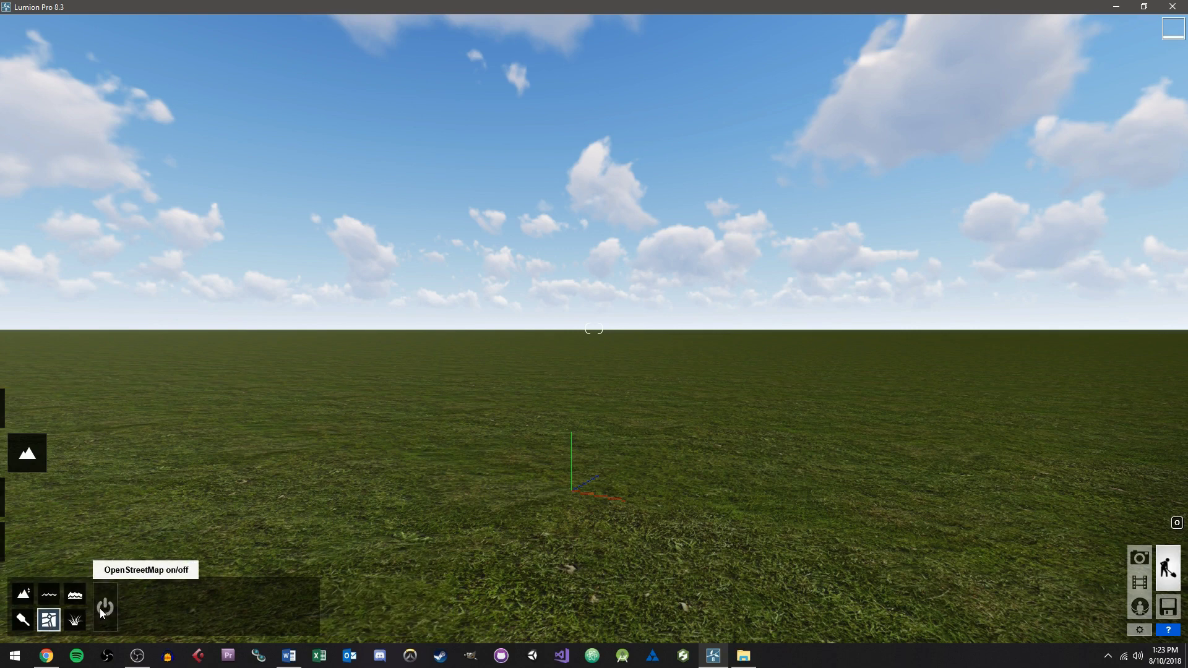
left_click(104, 609)
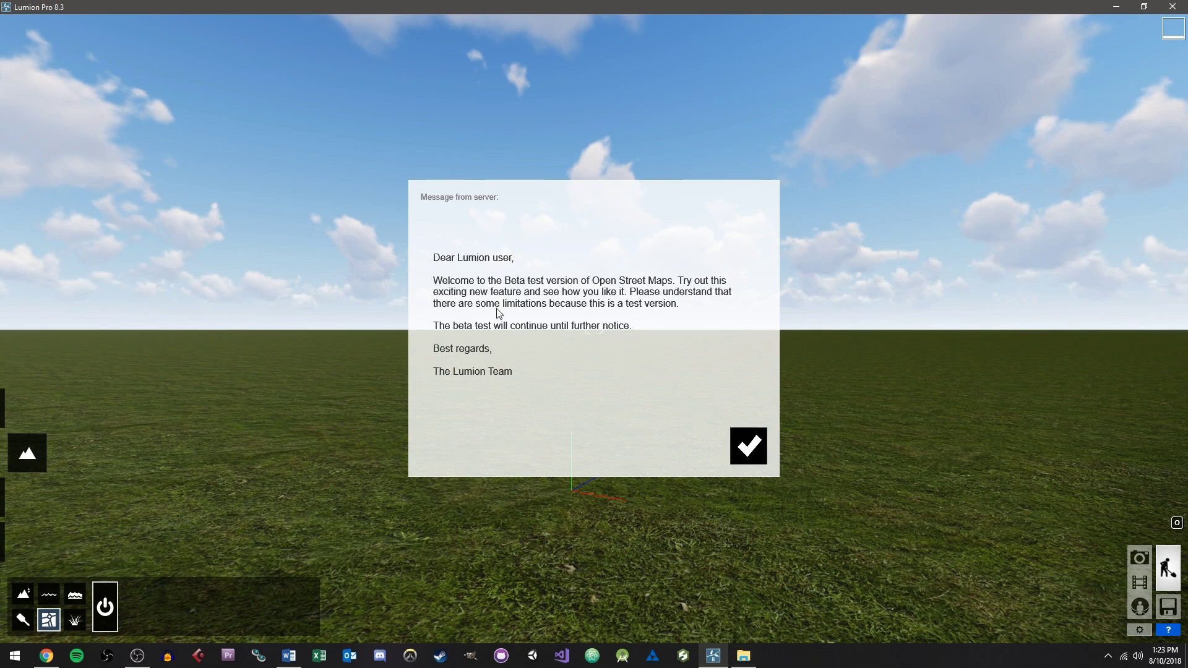
left_click(749, 447)
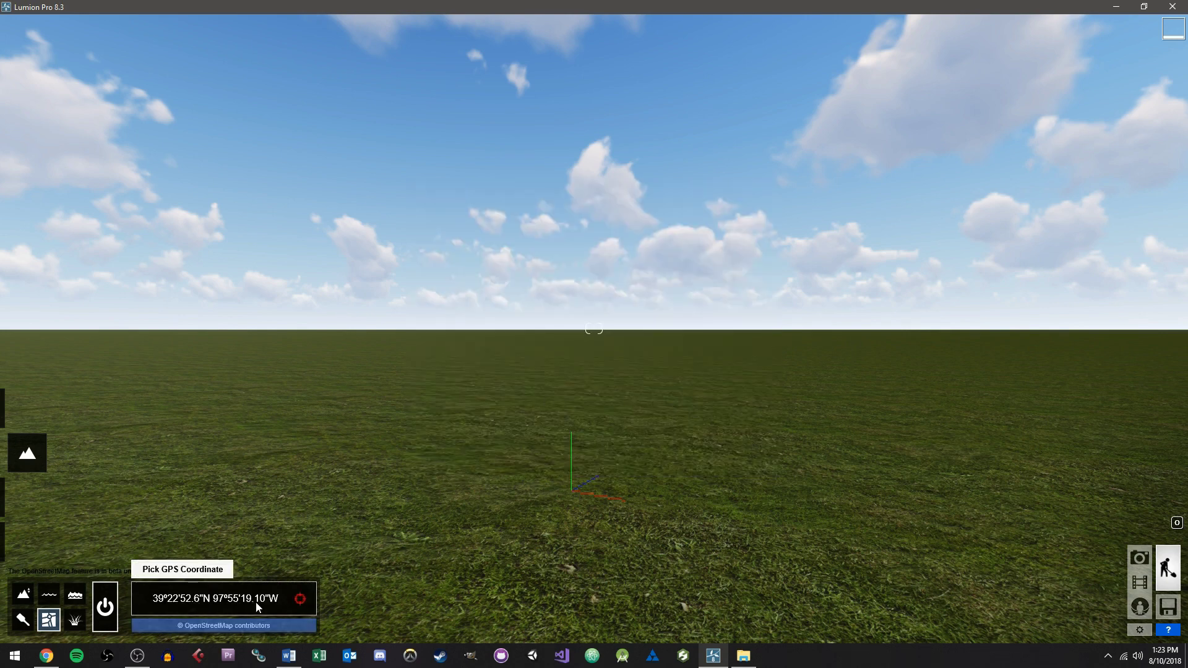
left_click(300, 599)
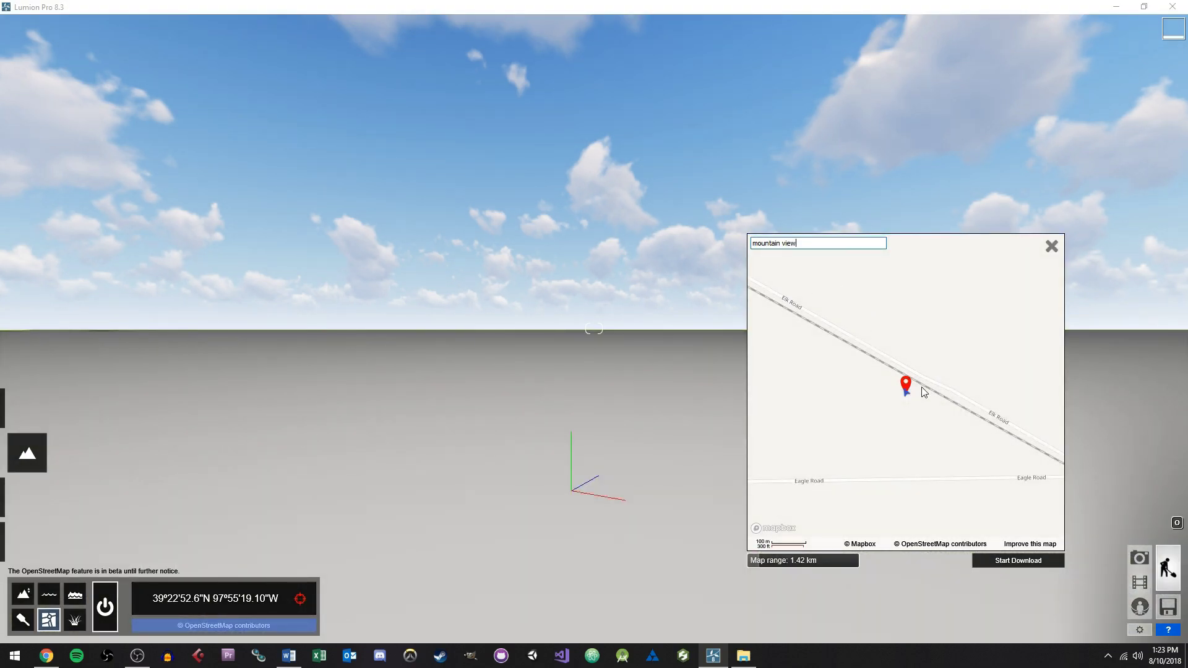
- Find San Francisco on the map and place the location marker in the city centre, at 37°46'21.4"N 122°25'23.5"W
scroll(922, 392, "down", 4)
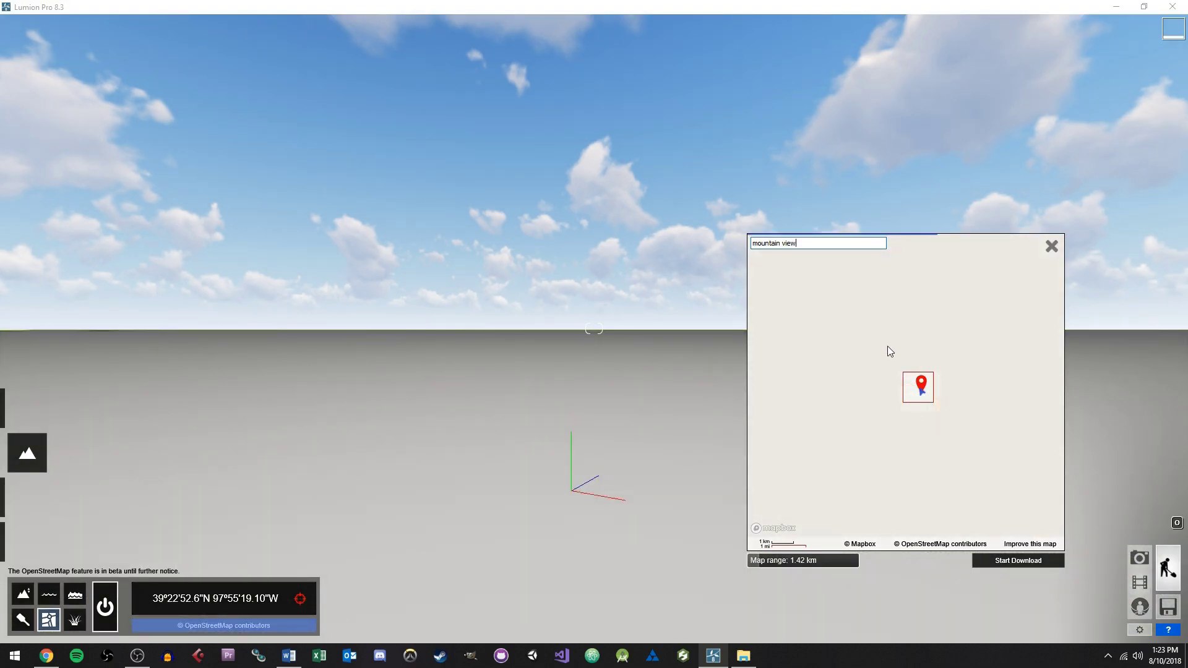
scroll(854, 359, "down", 10)
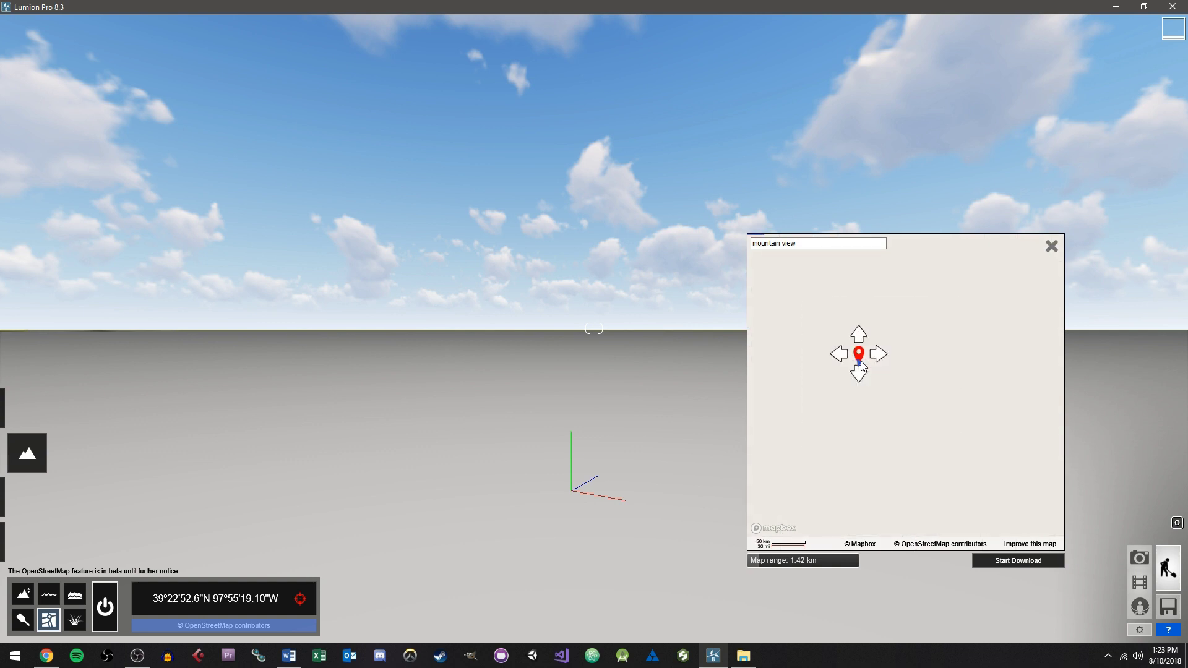
scroll(915, 353, "down", 2)
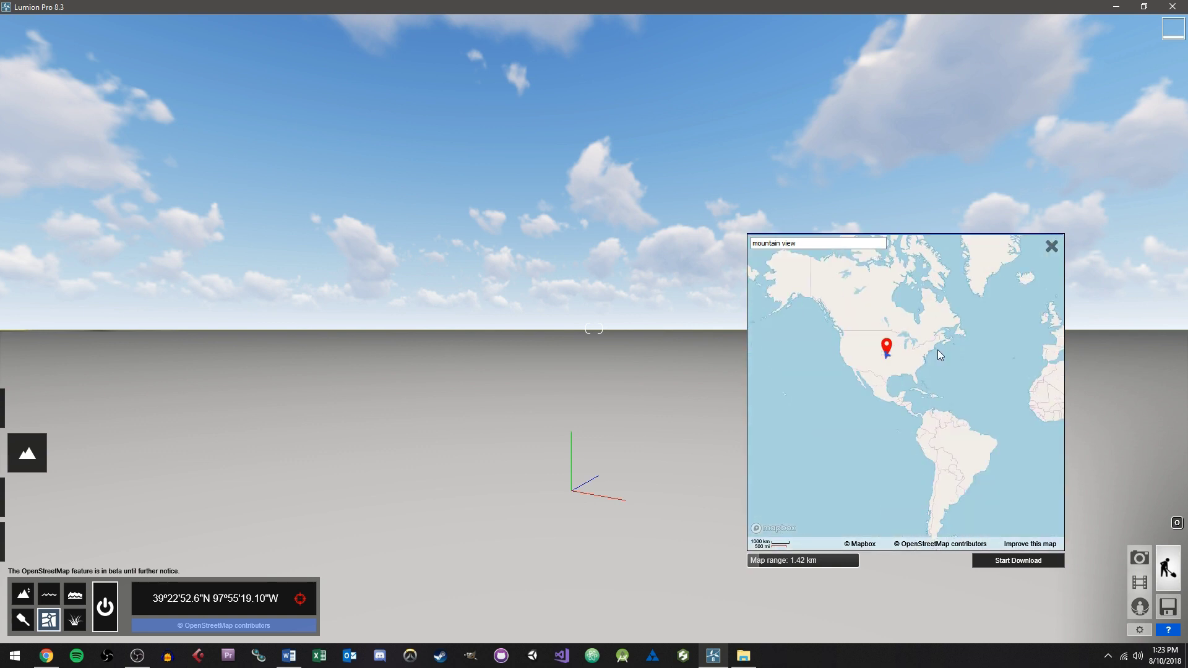
left_click_drag(937, 350, 896, 372)
scroll(868, 381, "up", 5)
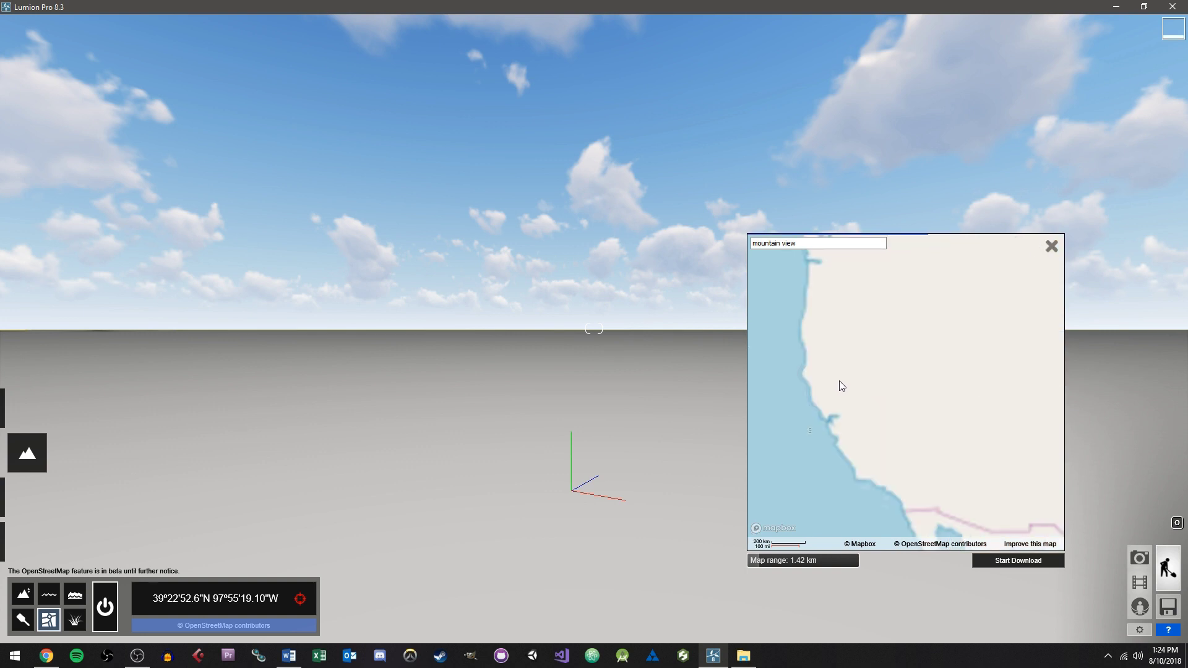
scroll(833, 390, "up", 3)
left_click_drag(842, 406, 915, 347)
left_click_drag(816, 450, 929, 375)
left_click_drag(849, 402, 976, 359)
scroll(885, 488, "down", 3)
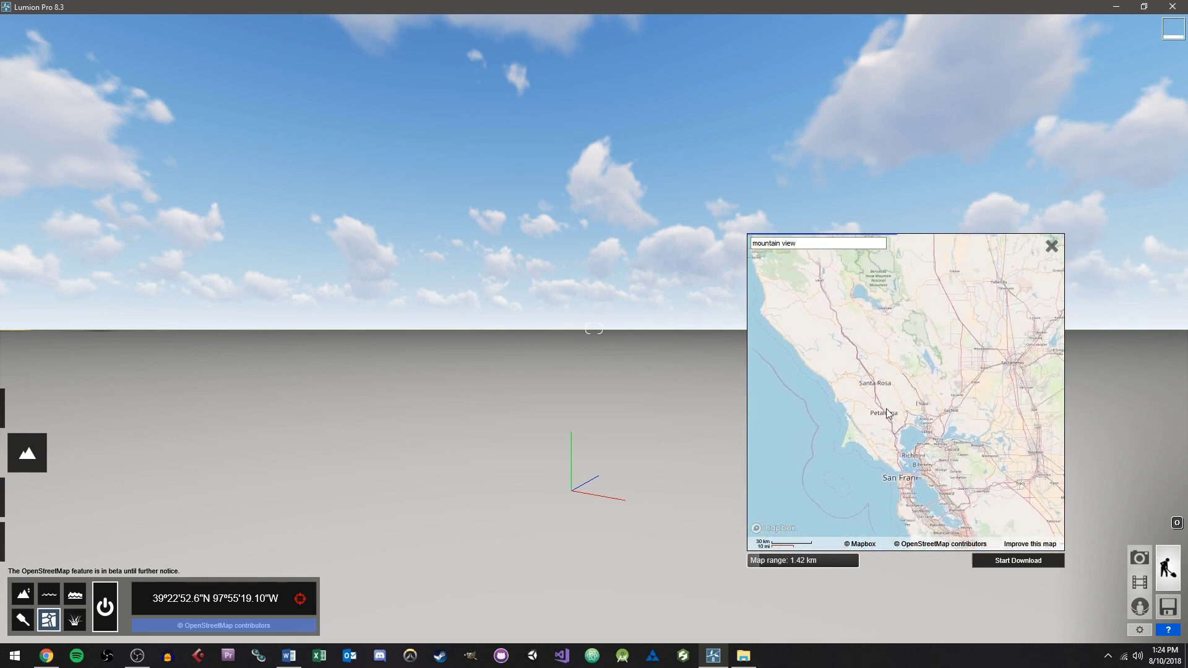
left_click_drag(861, 377, 884, 454)
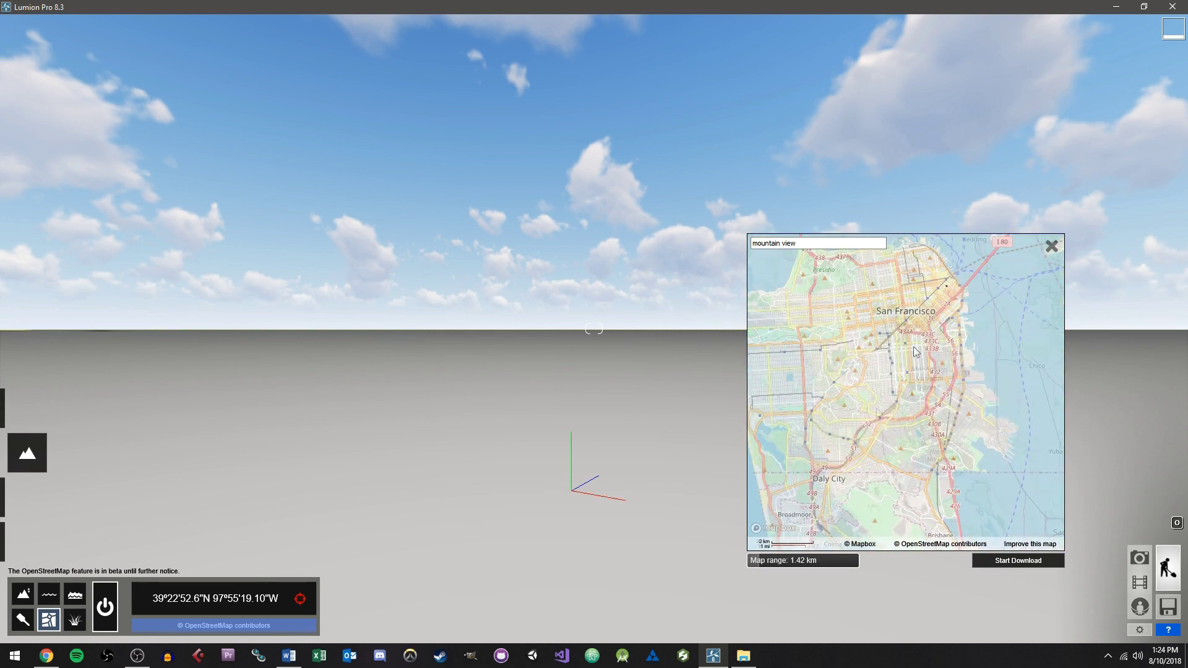
left_click_drag(914, 334, 882, 371)
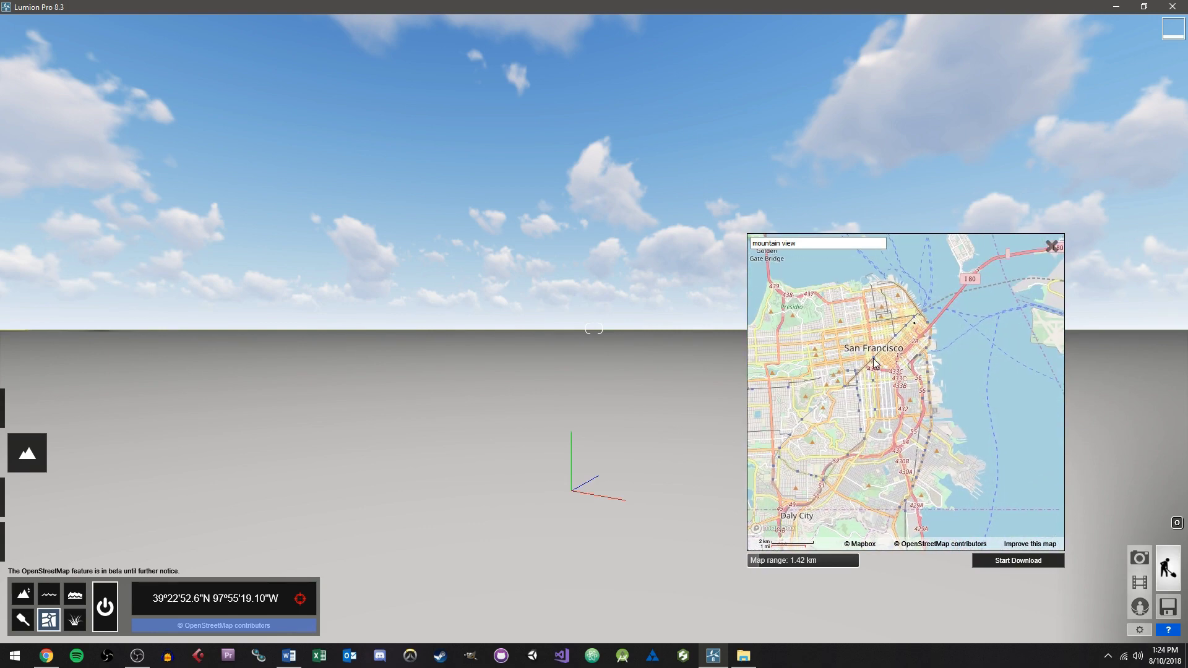
left_click(875, 363)
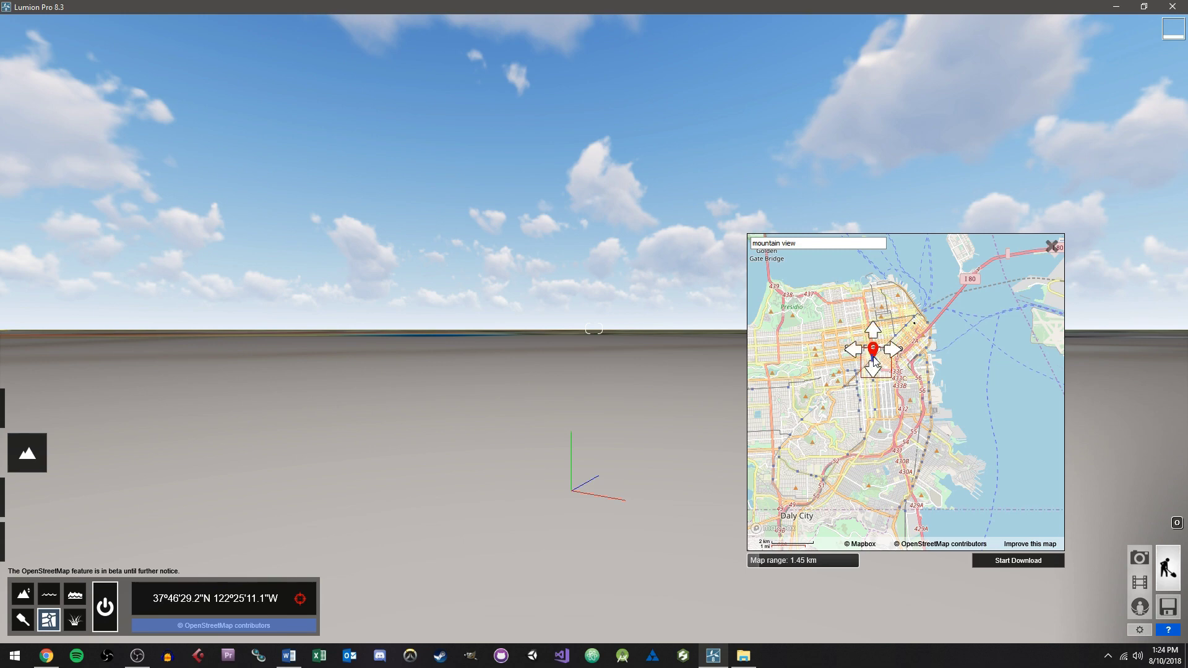
mouse_move(871, 352)
left_mouse_down()
mouse_move(884, 361)
mouse_move(857, 362)
mouse_move(880, 349)
left_mouse_up()
left_click(867, 362)
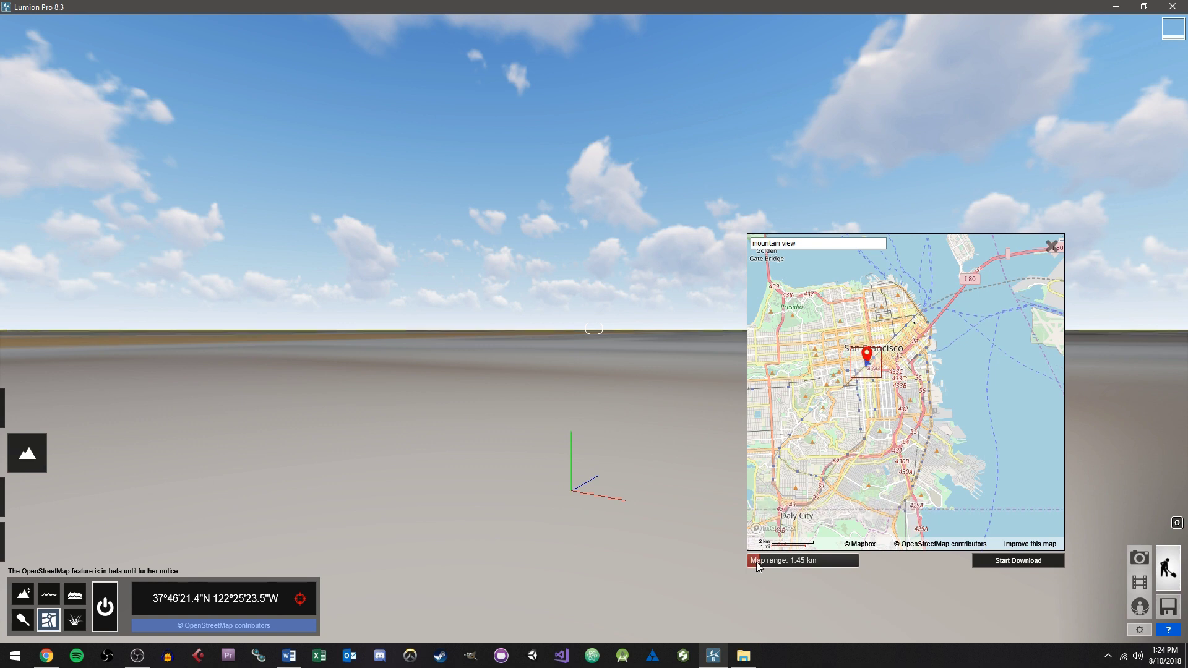
- Set the map range to 0.48 km around the marker and download the area into the scene
mouse_move(755, 560)
left_mouse_down()
mouse_move(864, 562)
mouse_move(760, 563)
left_mouse_up()
scroll(864, 392, "up", 3)
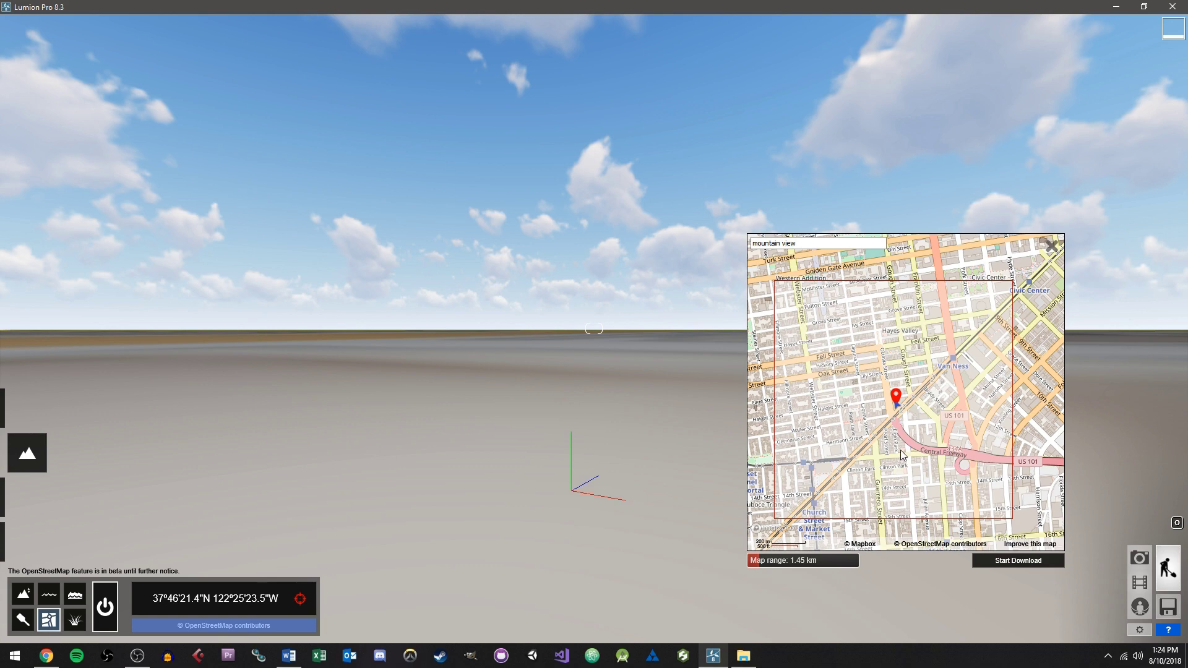
scroll(901, 451, "up", 3)
left_click_drag(882, 341, 901, 439)
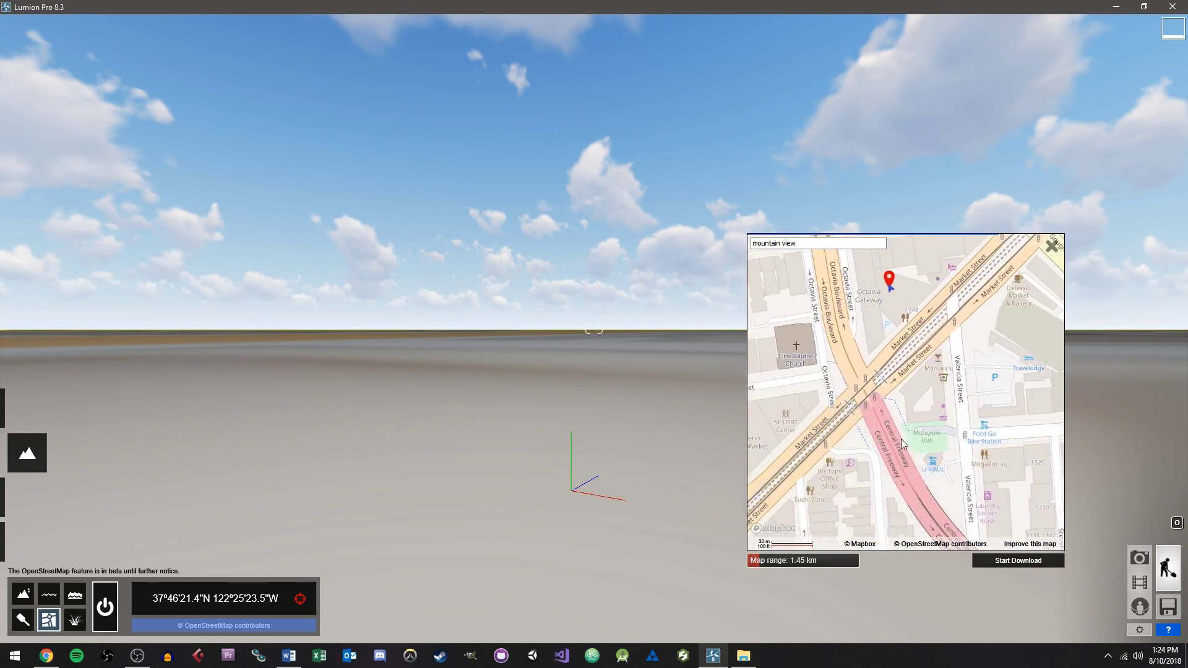
scroll(886, 405, "down", 2)
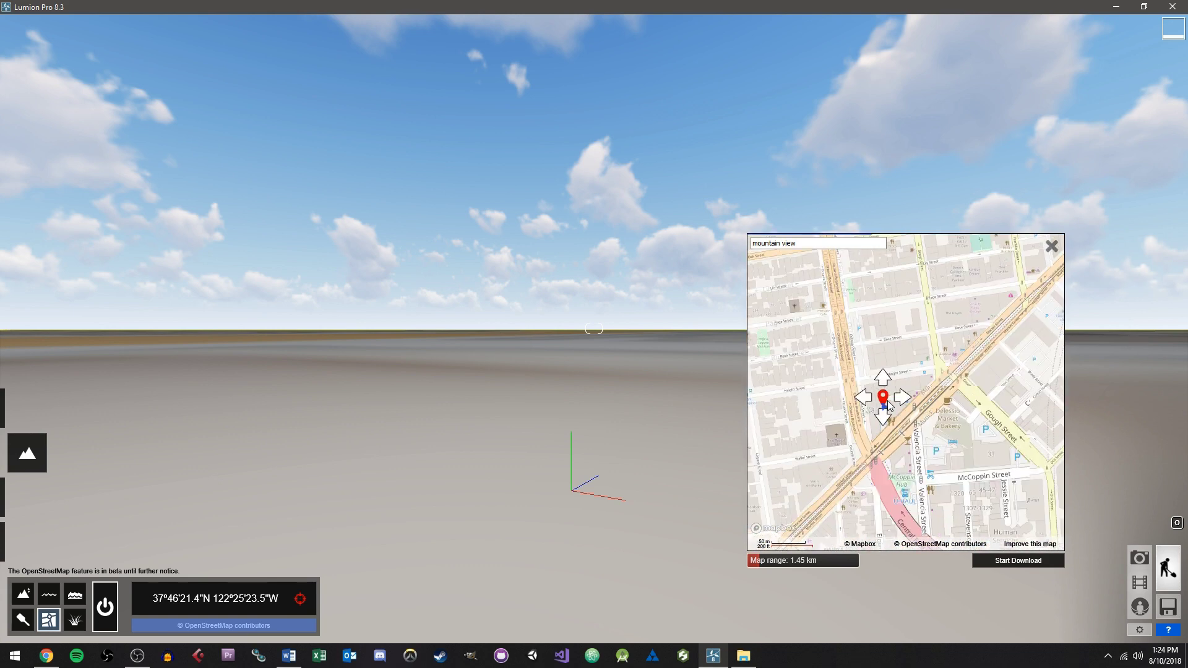
left_click_drag(777, 561, 740, 563)
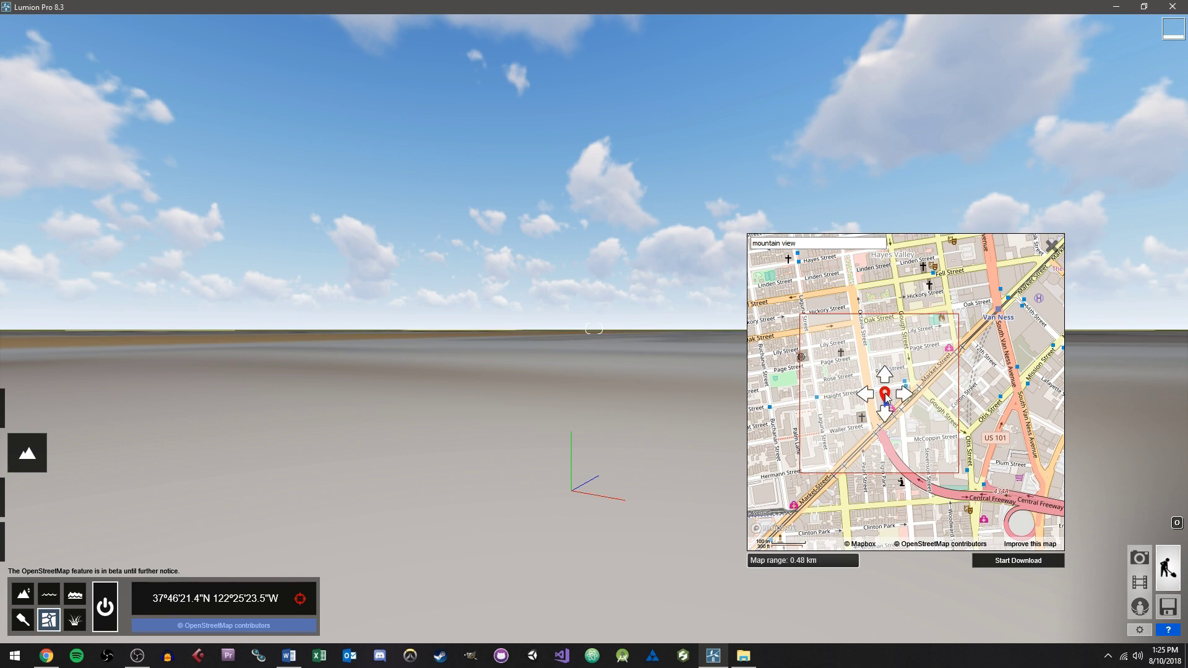
left_click(1012, 562)
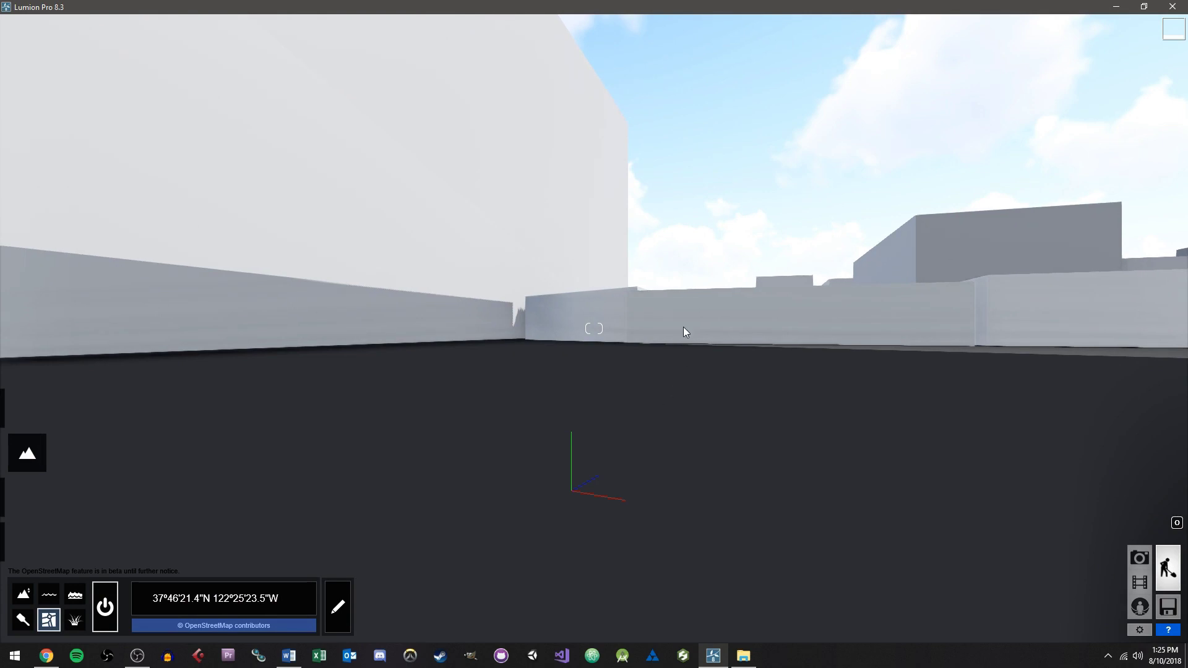
- Examine the downloaded city blocks and streets from above
right_click_drag(718, 274, 626, 489)
key("s")
scroll(594, 328, "down", 10)
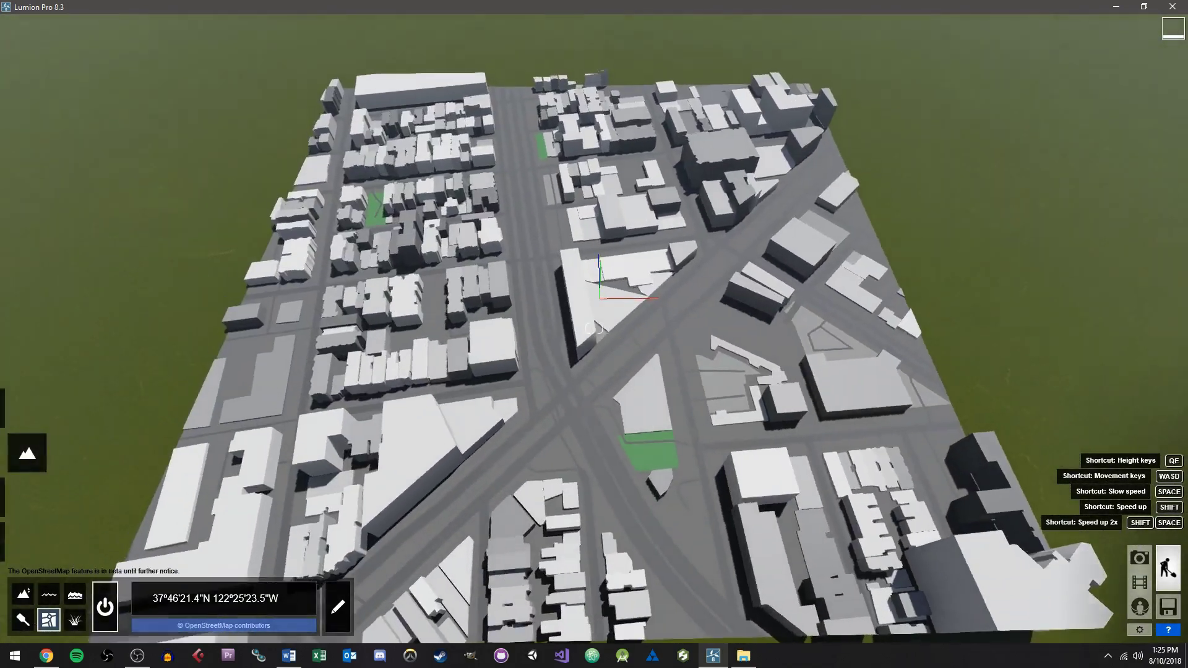
right_click_drag(594, 328, 749, 294)
key("q")
key("w")
key("w")
key("s")
key("w")
key("s")
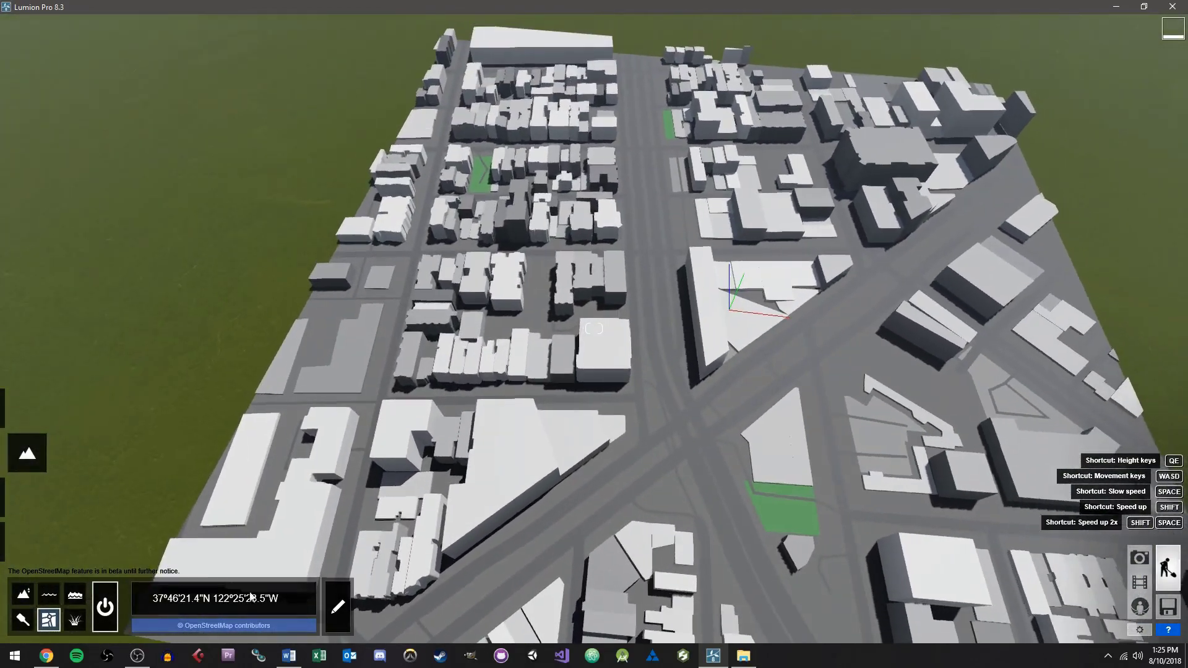
- Start editing the OpenStreetMap model and move it horizontally away from the scene origin
left_click(338, 606)
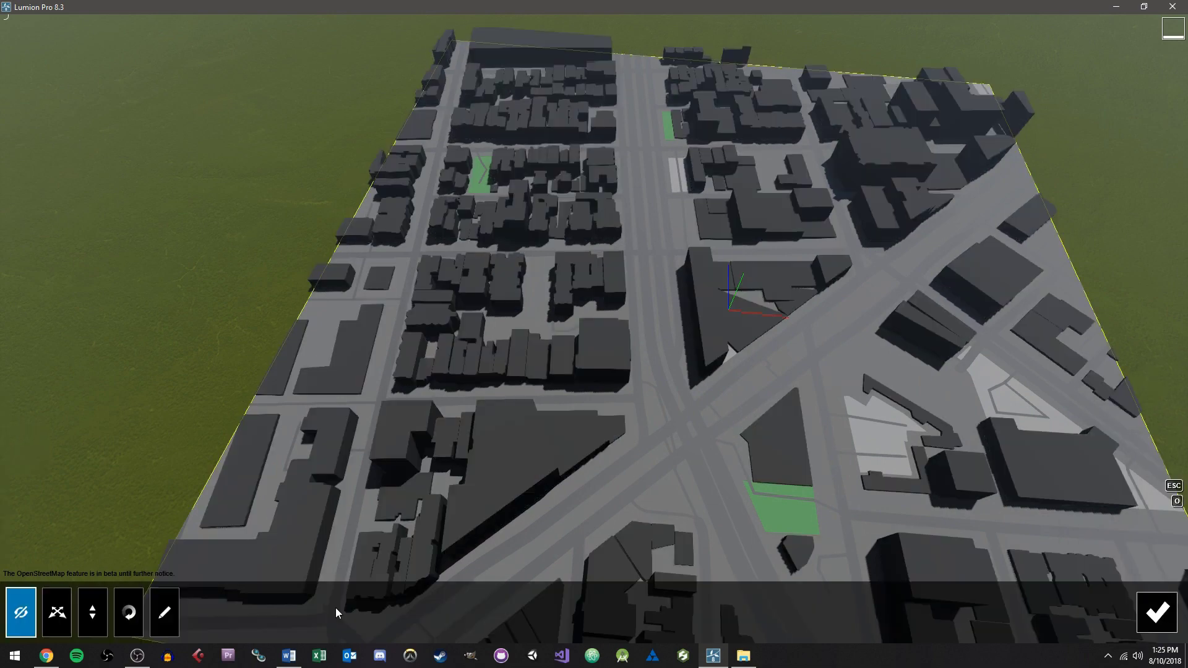
left_click(59, 613)
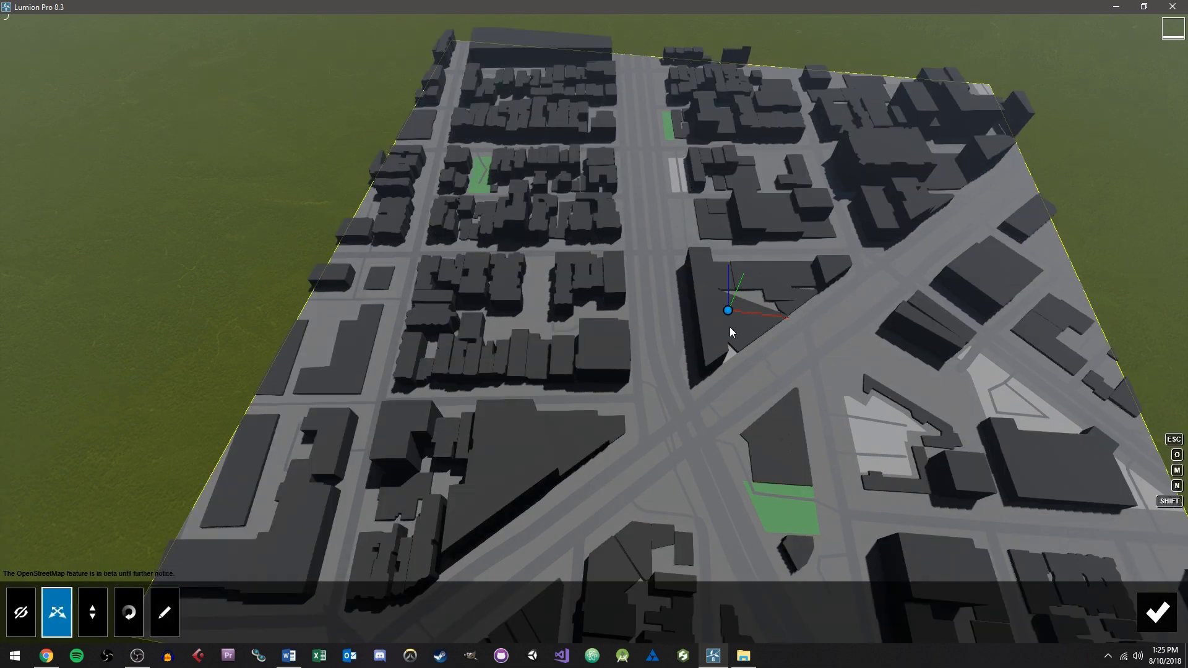
left_click_drag(729, 313, 655, 250)
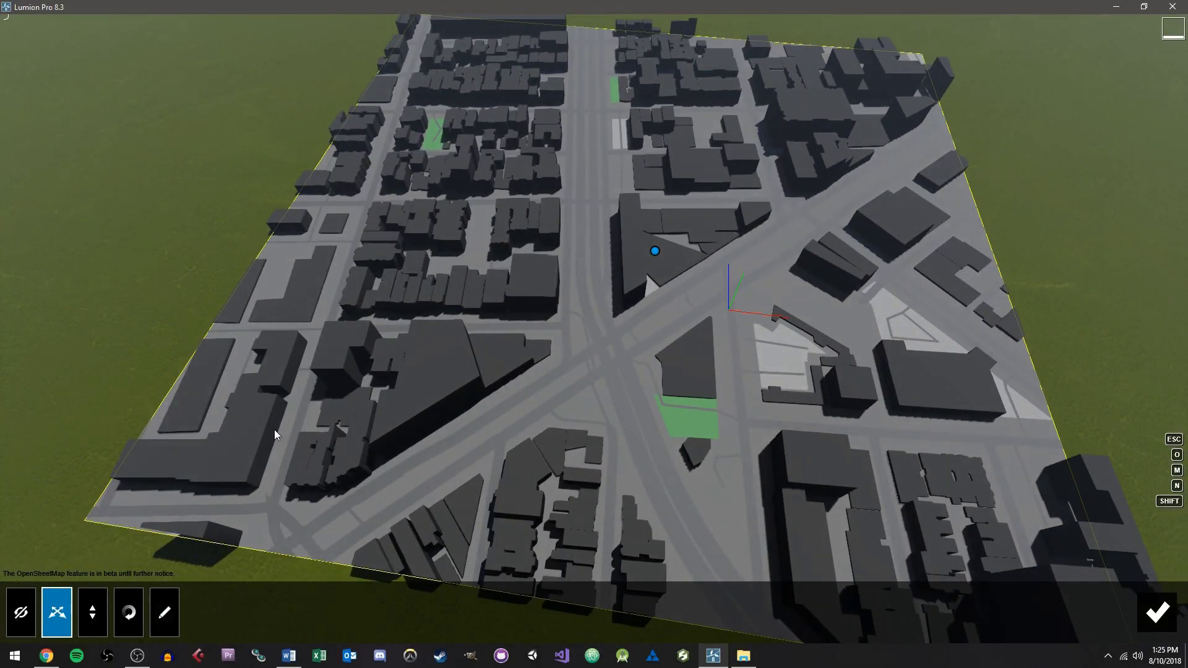
- Raise the city model slightly and rotate it a little counter-clockwise
left_click(93, 613)
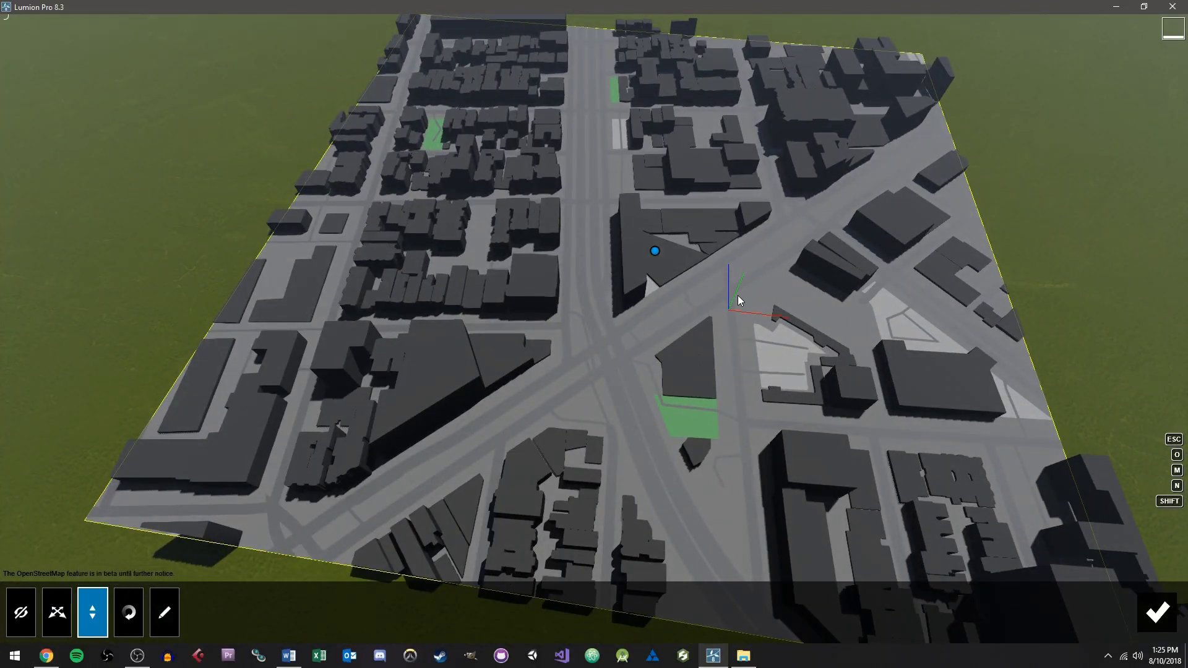
left_click_drag(658, 251, 349, 52)
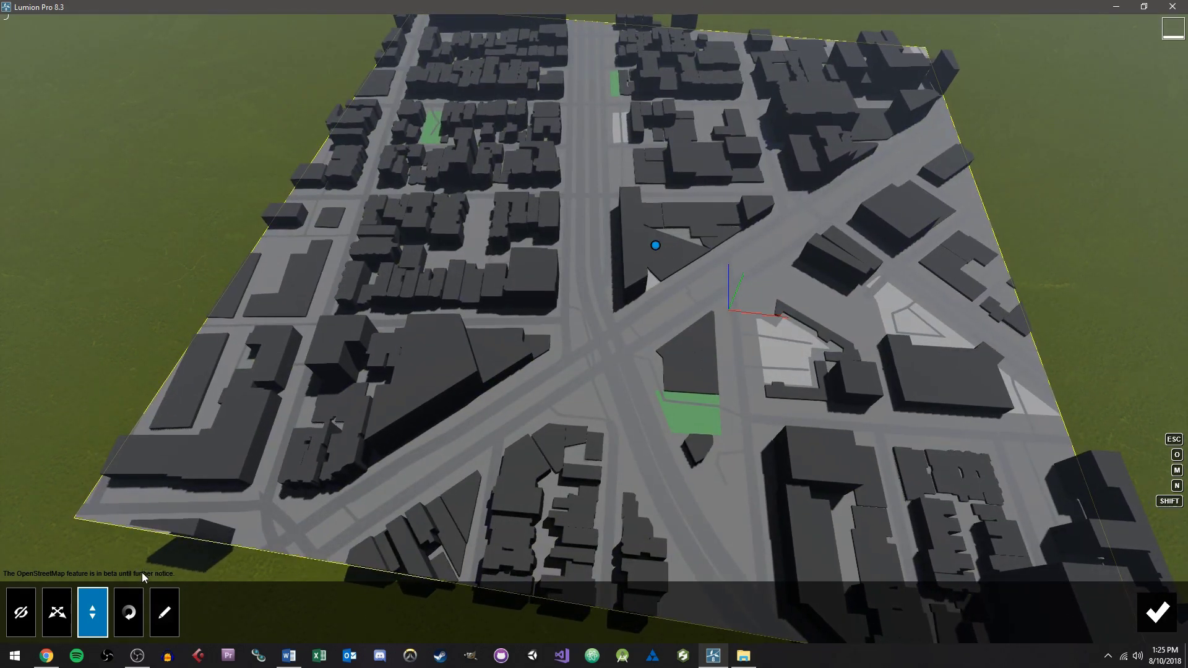
left_click(128, 612)
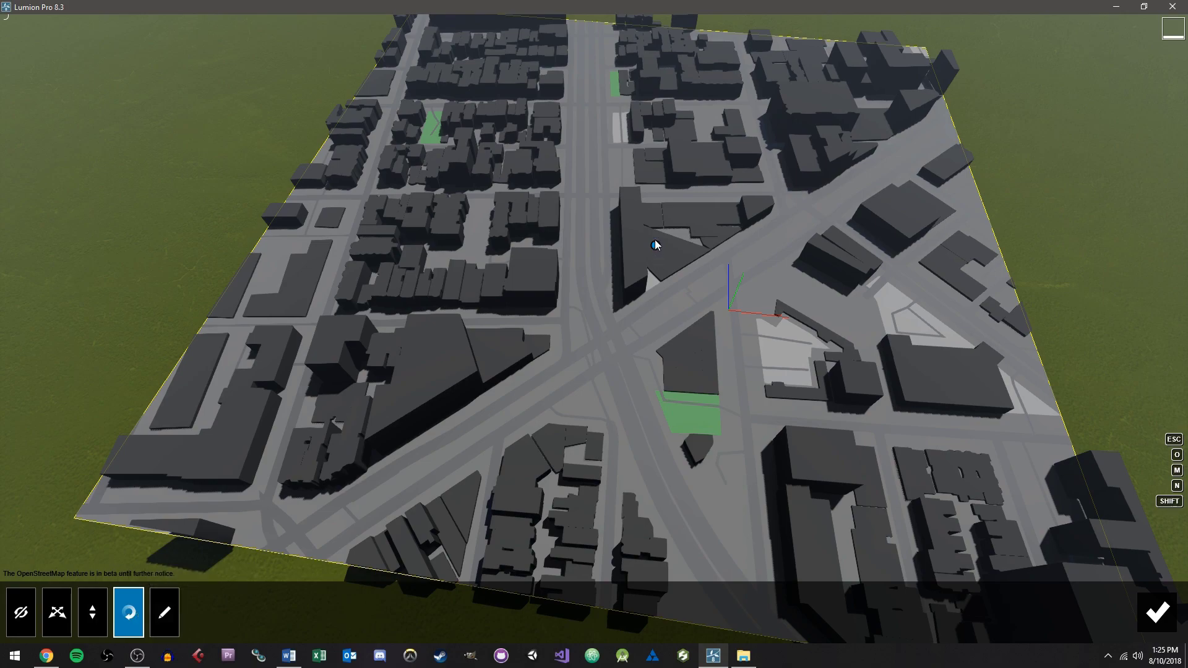
mouse_move(656, 245)
left_mouse_down()
mouse_move(658, 277)
mouse_move(661, 266)
left_mouse_up()
- Open the map's appearance settings and toggle the water, landuse, roads, earth and buildings layers off and back on
left_click(165, 613)
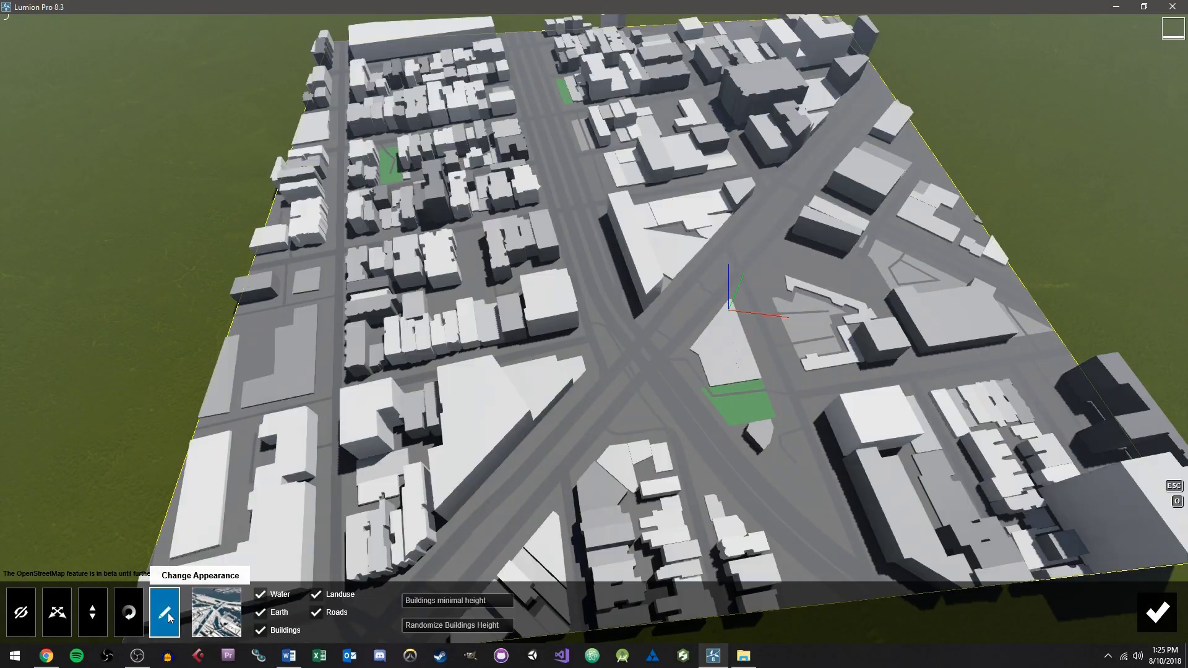
left_click(261, 596)
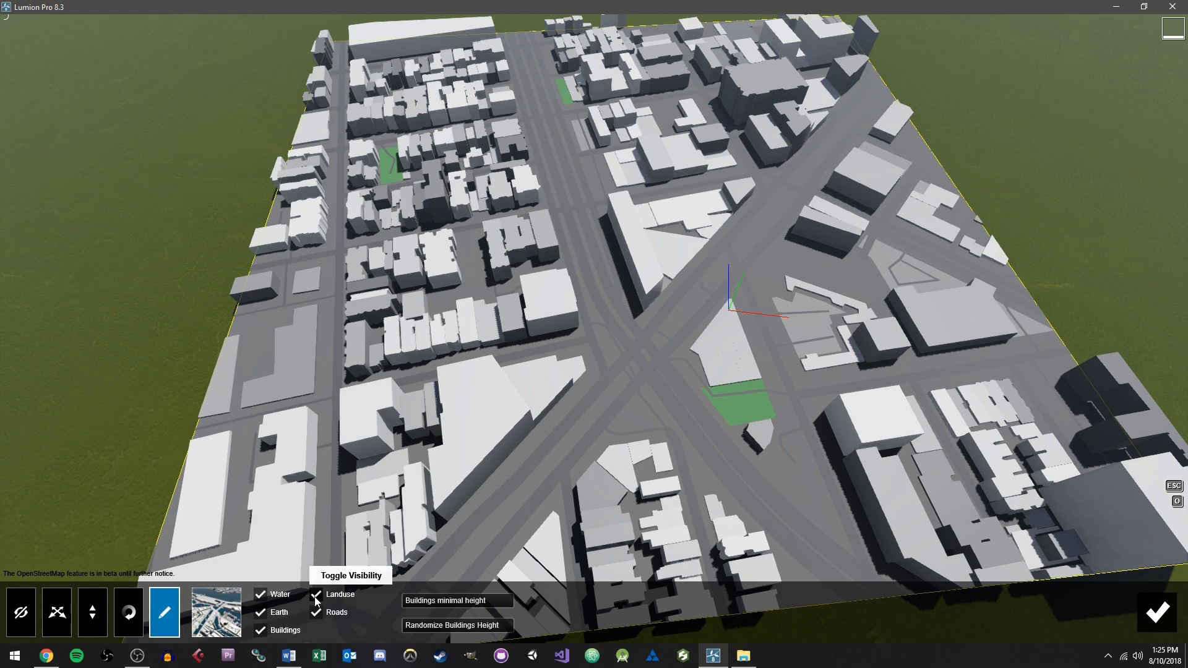
left_click(315, 598)
left_click(315, 597)
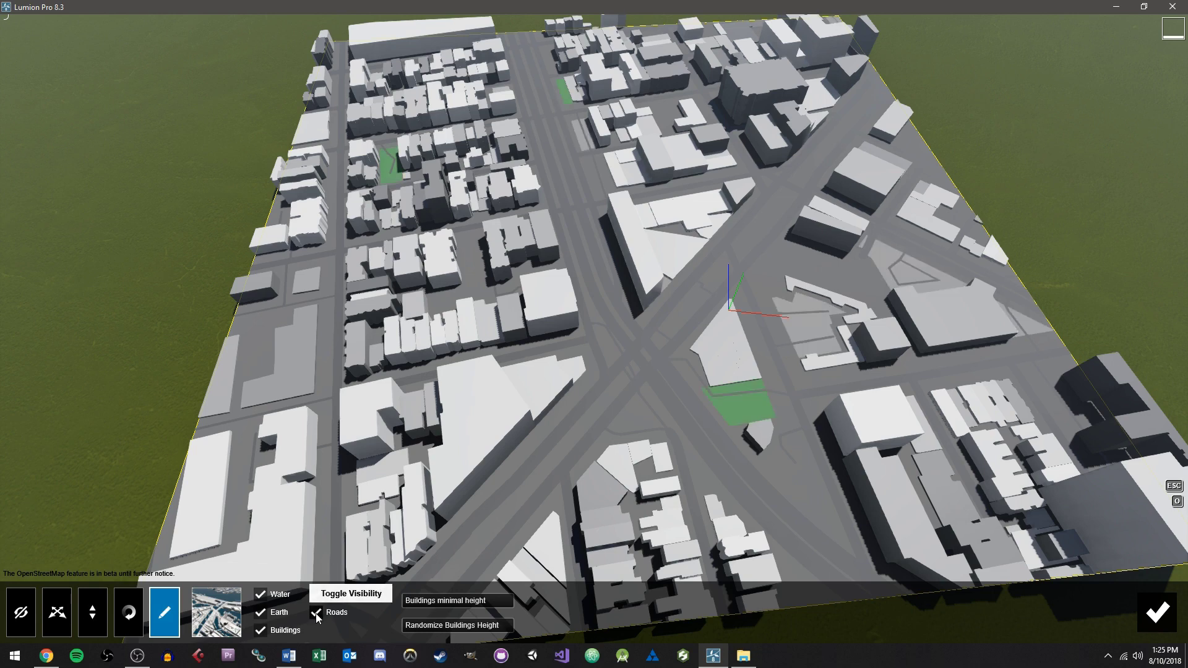
left_click(317, 614)
left_click(317, 614)
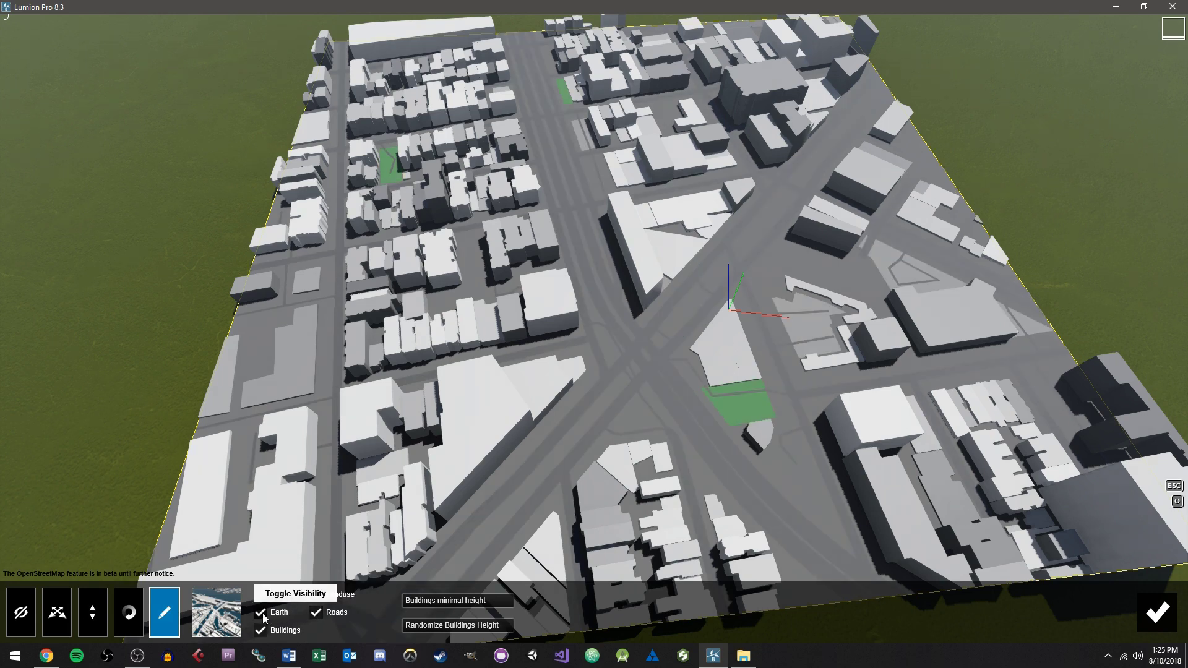
left_click(260, 614)
left_click(261, 613)
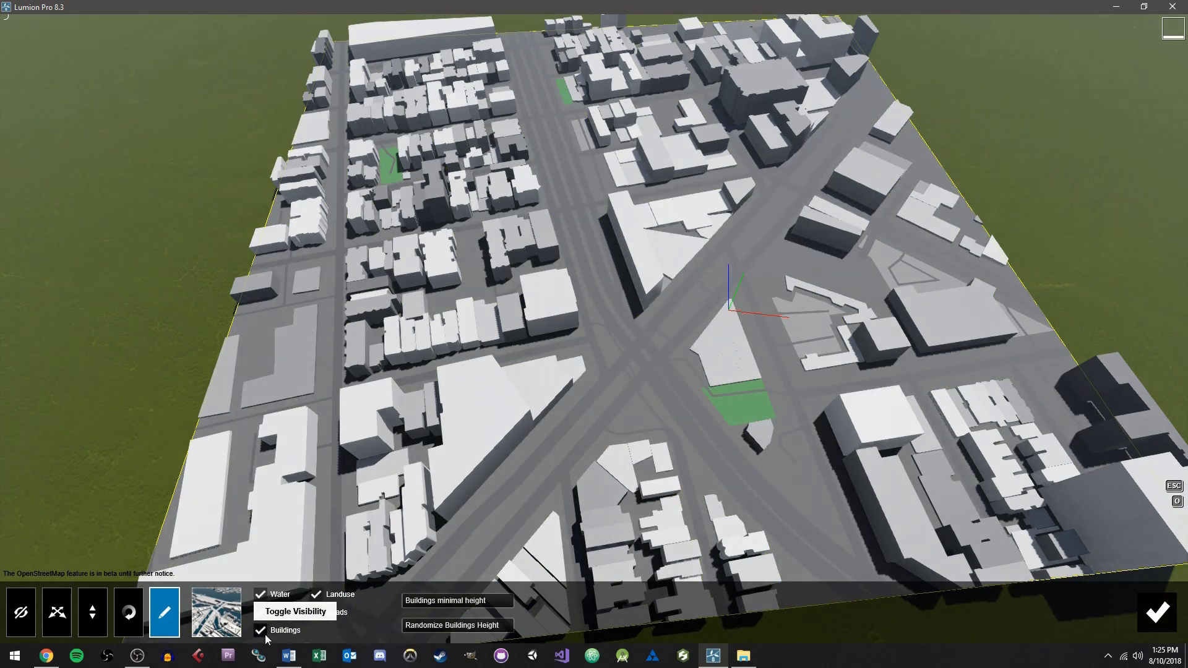
left_click(263, 631)
left_click(262, 631)
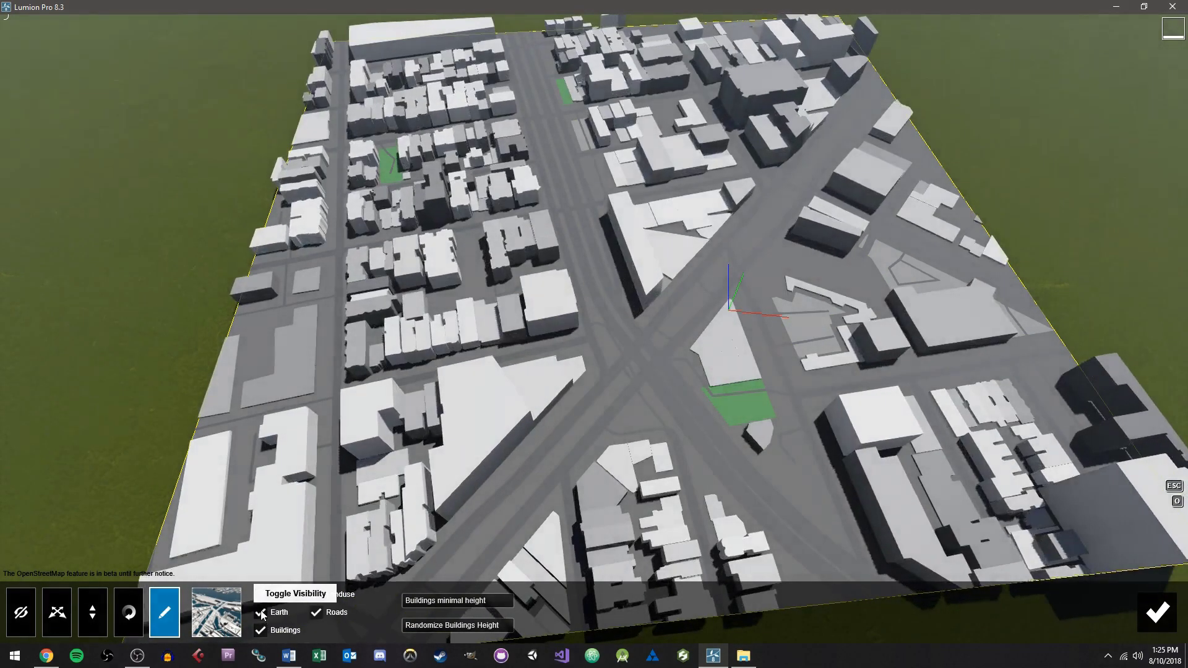
left_click(262, 614)
left_click(262, 614)
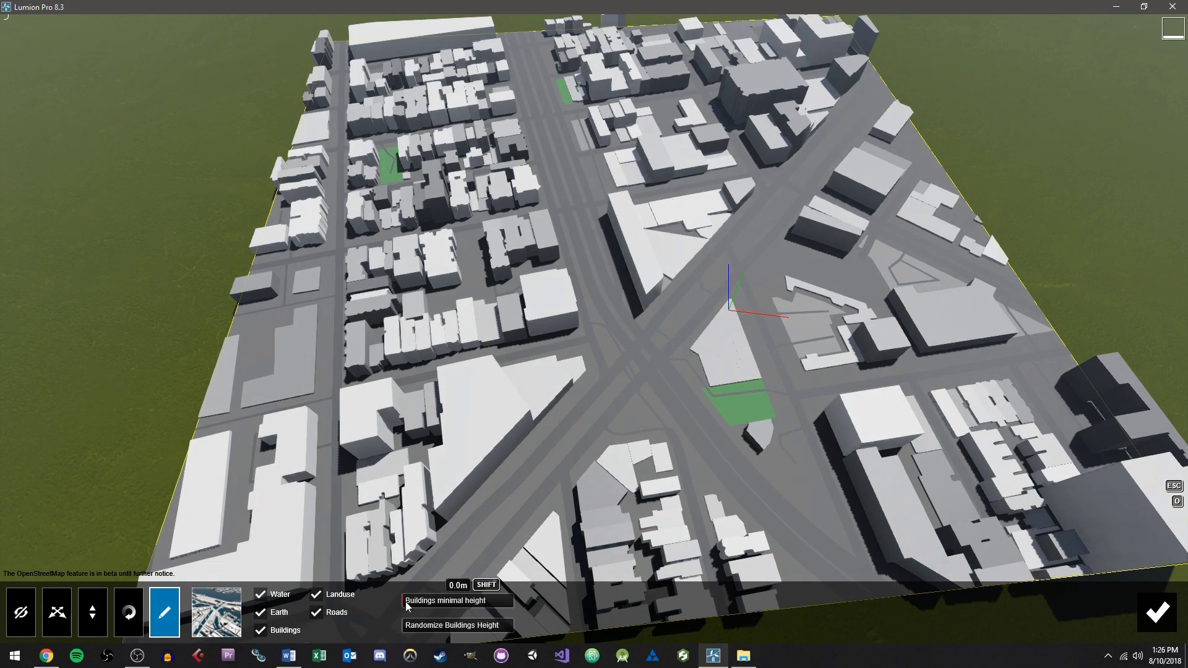
- Set the city's minimal building height to about 59 m and randomize the building heights, accepting the changes
left_click_drag(406, 604, 455, 599)
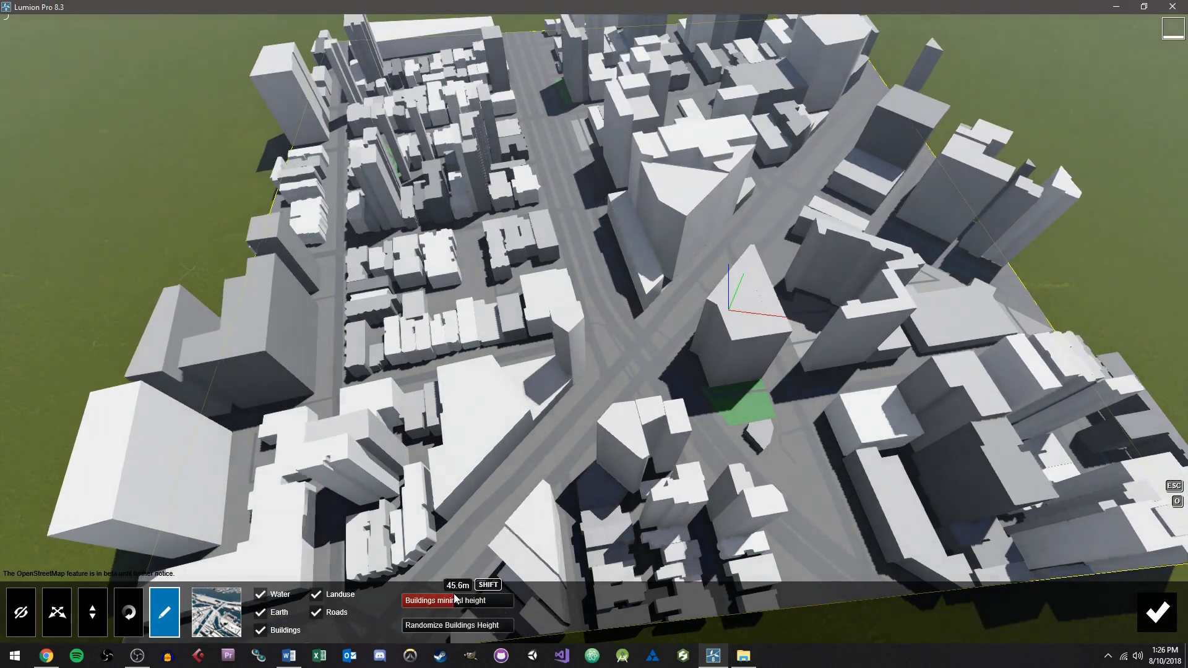
left_click(411, 626)
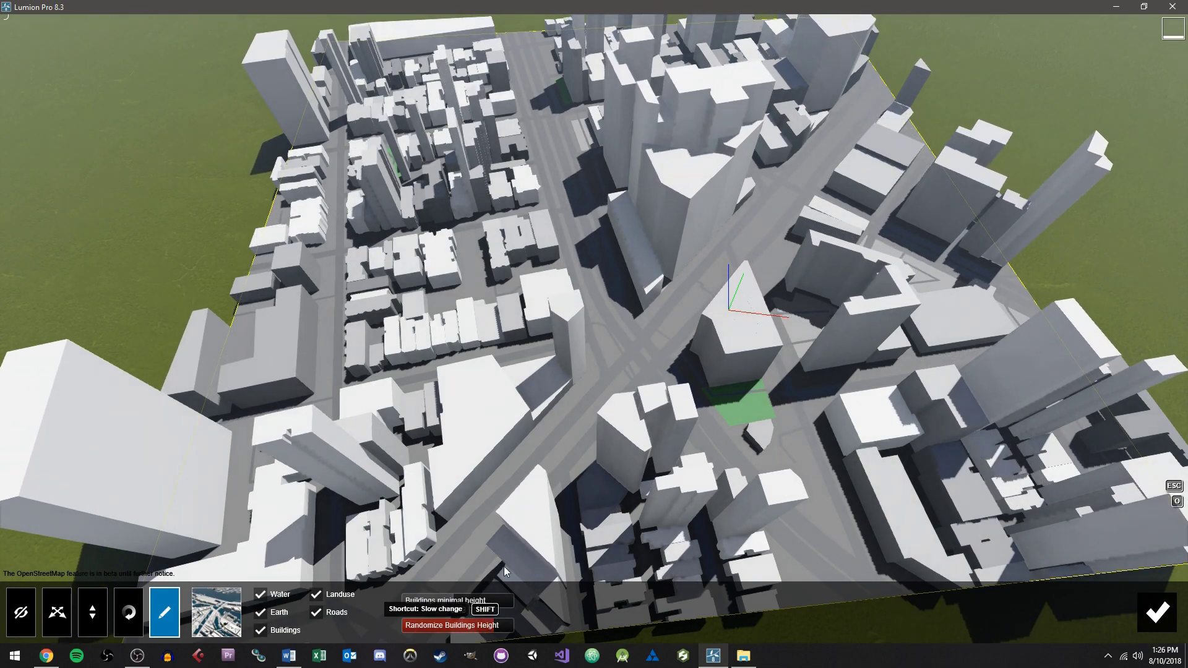
scroll(652, 433, "down", 4)
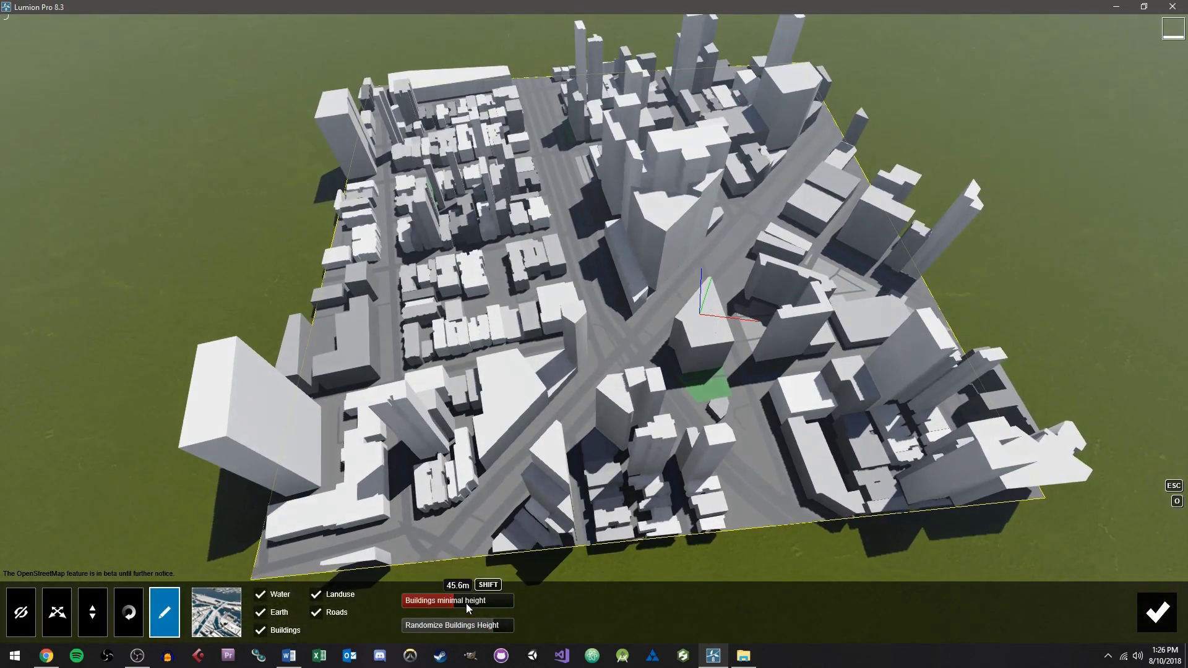
mouse_move(478, 627)
left_mouse_down()
mouse_move(419, 622)
mouse_move(463, 627)
mouse_move(434, 600)
mouse_move(415, 603)
mouse_move(469, 606)
left_mouse_up()
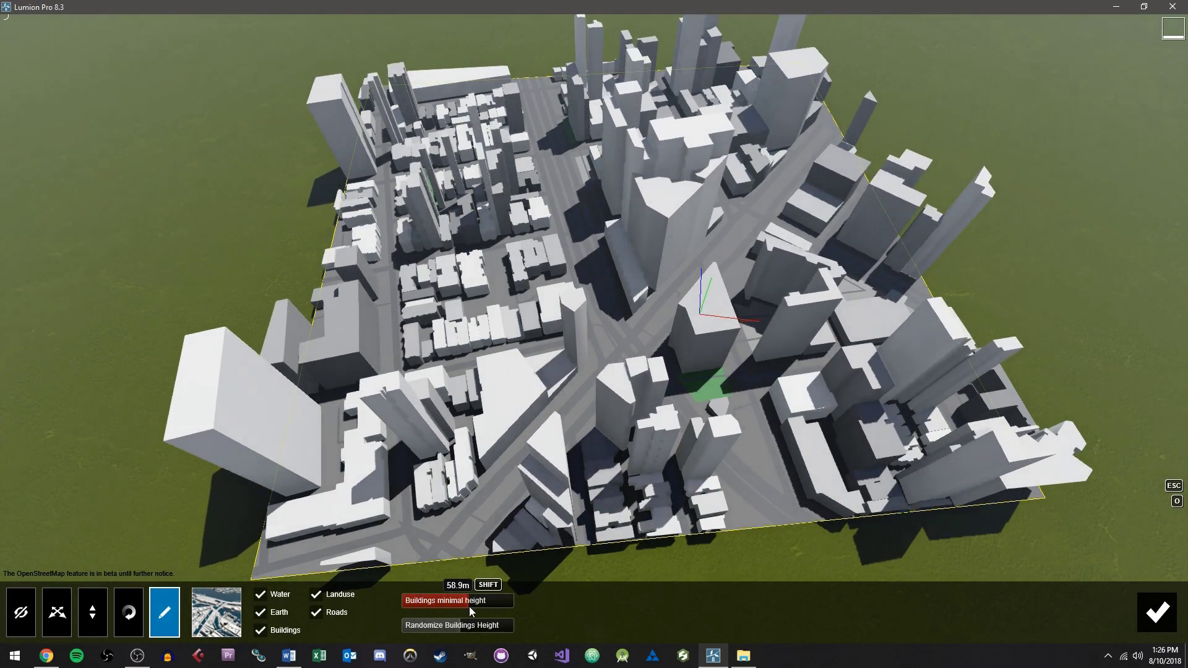
left_click(1156, 612)
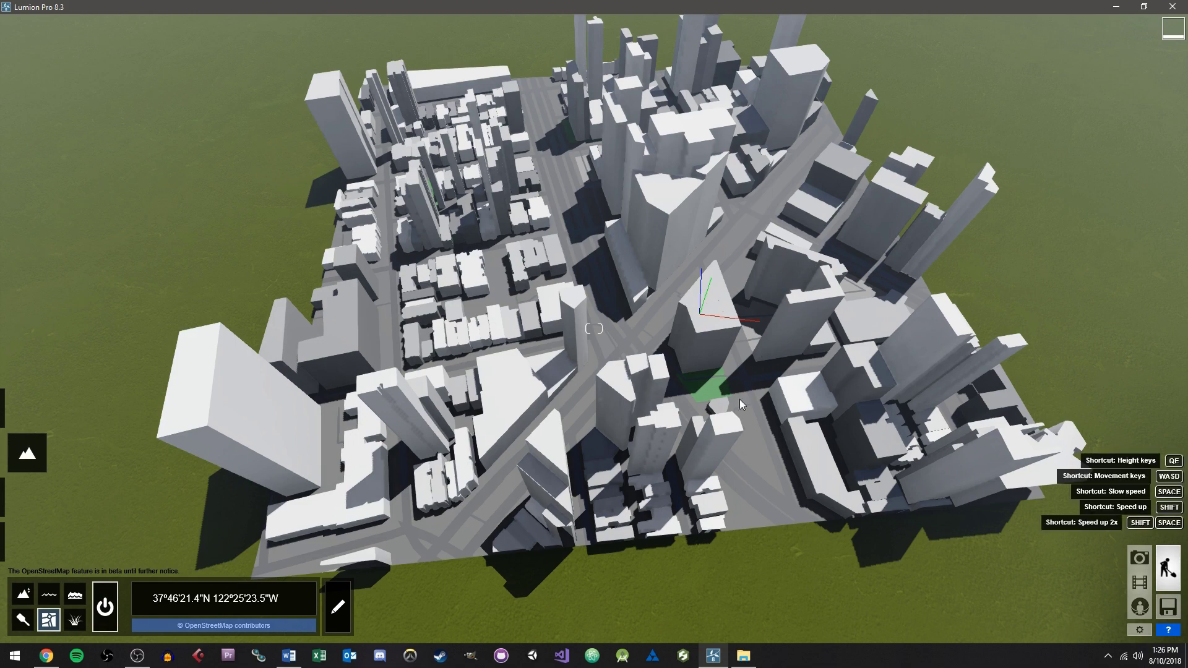
- Examine the city's modified buildings from above and from close to street level between the blocks
right_click_drag(764, 302, 1000, 255)
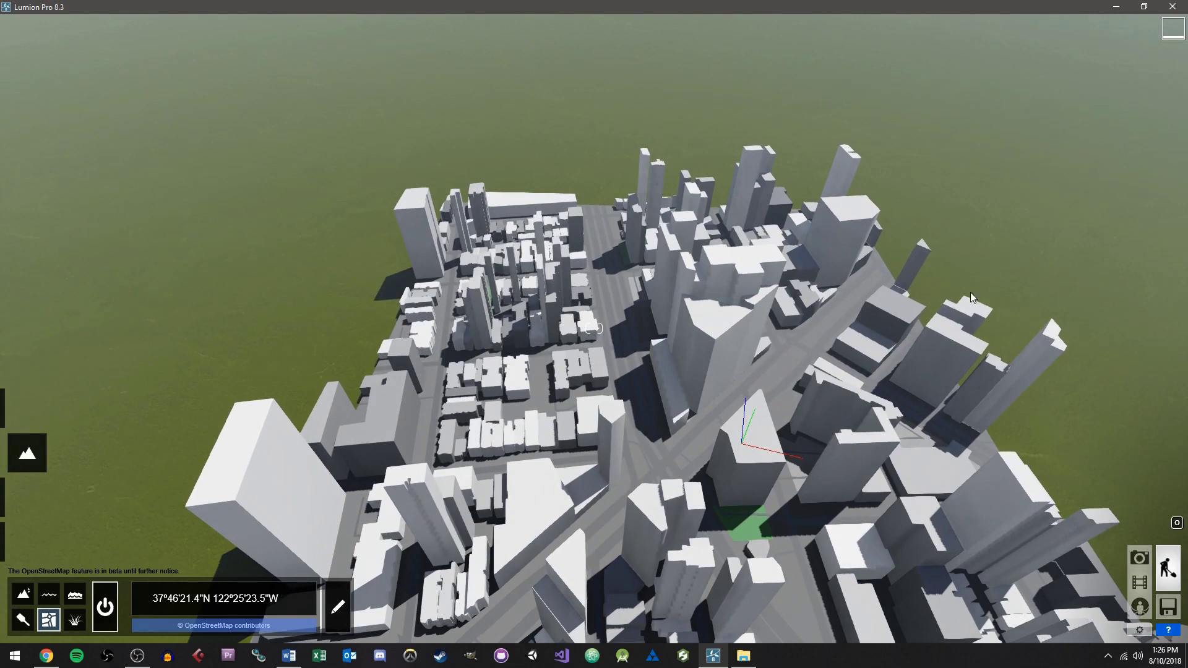
right_click_drag(611, 384, 594, 477)
key("w")
right_click_drag(594, 329, 616, 413)
key("w")
key("w")
key("w")
key("s")
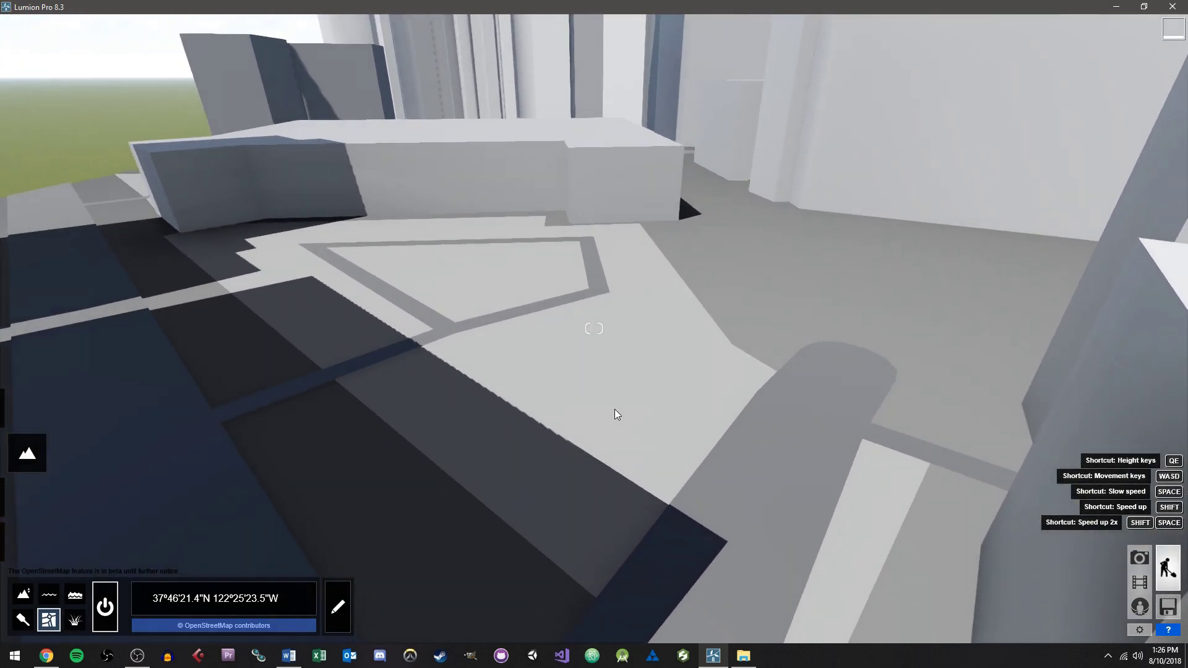
key("w")
right_click_drag(594, 328, 626, 380)
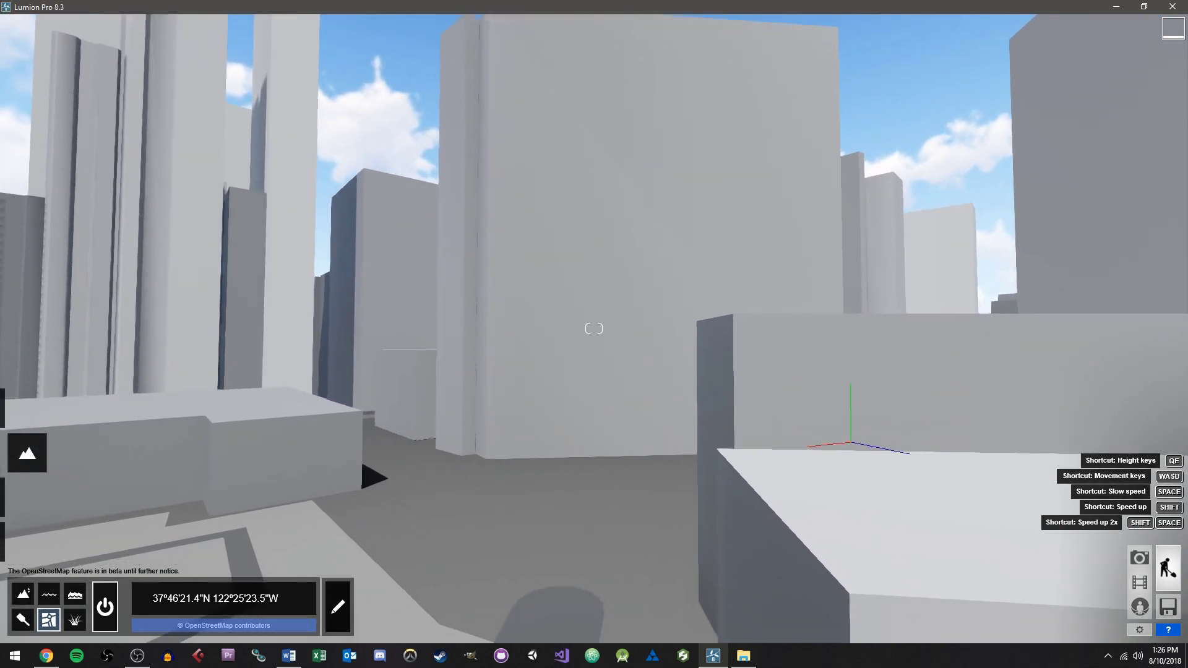
mouse_move(595, 329)
right_mouse_down()
mouse_move(586, 307)
mouse_move(583, 339)
mouse_move(594, 329)
right_mouse_up()
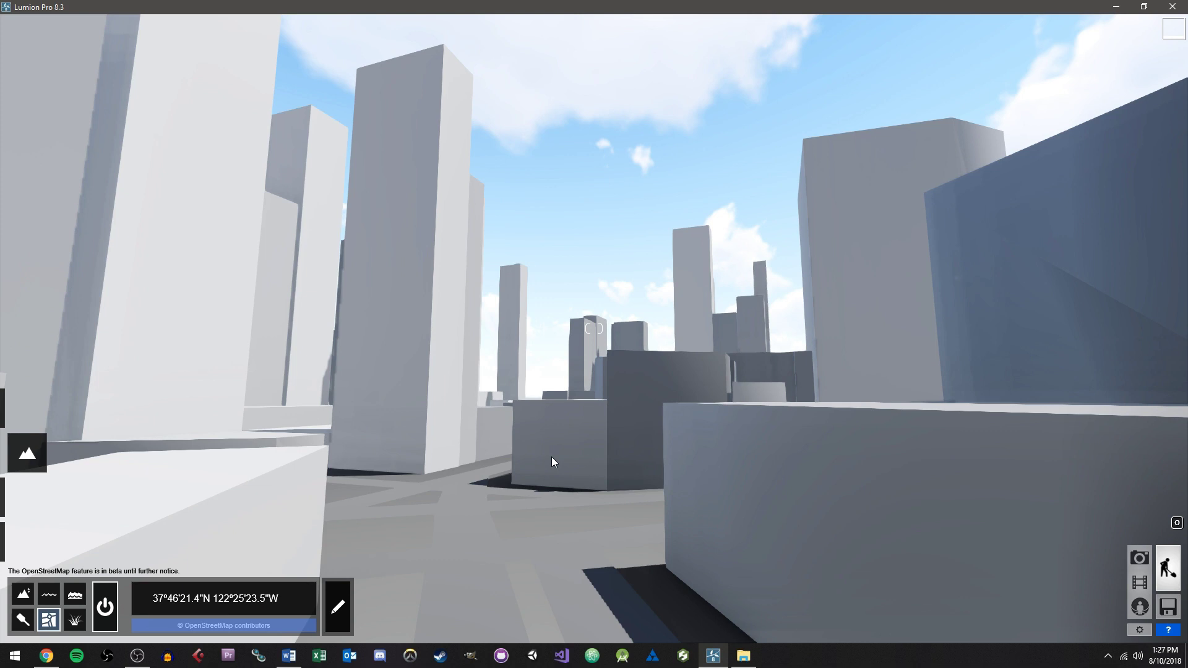